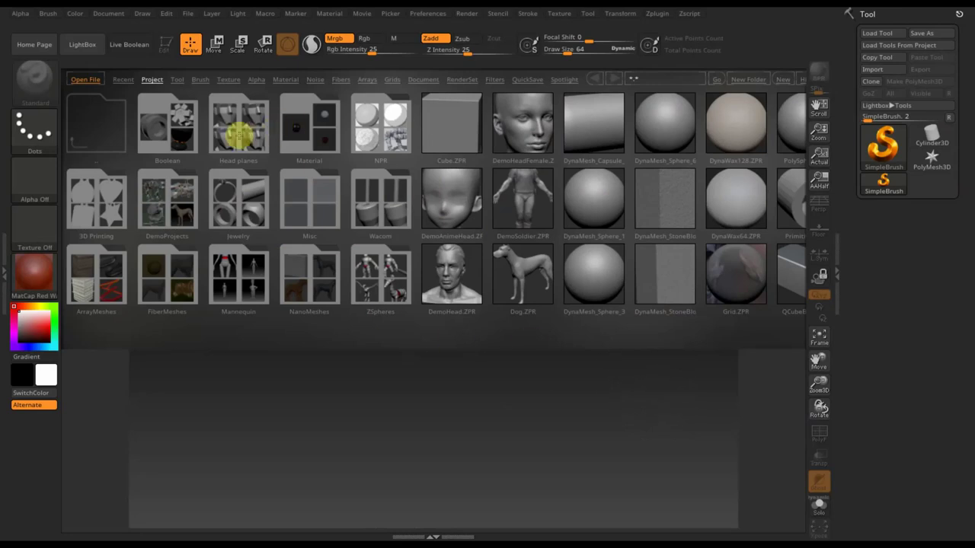
Open HeadPlanes_Female_128.ZPR from the Head planes folder, discarding the previous project's changes
{"action": "double_click", "coordinate": [241, 131]}
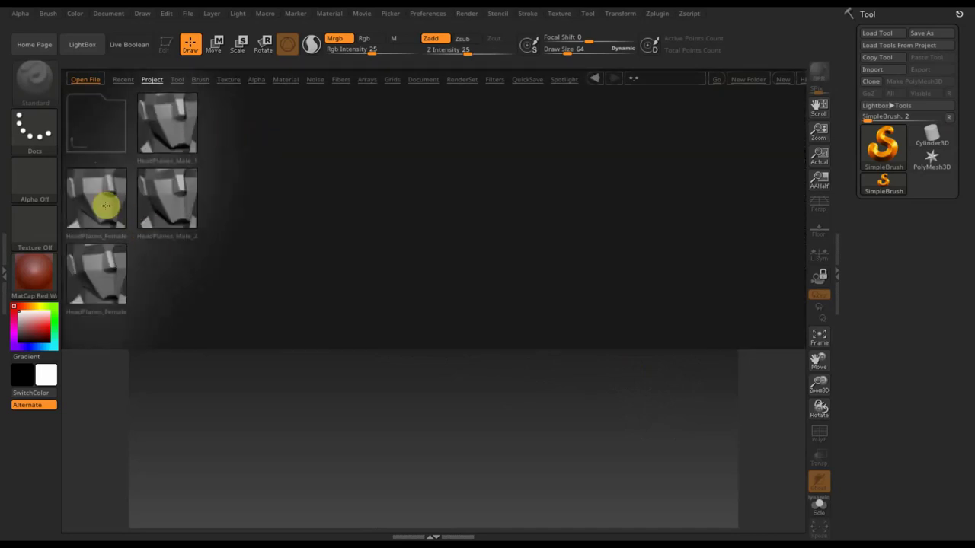
{"action": "left_click", "coordinate": [148, 80]}
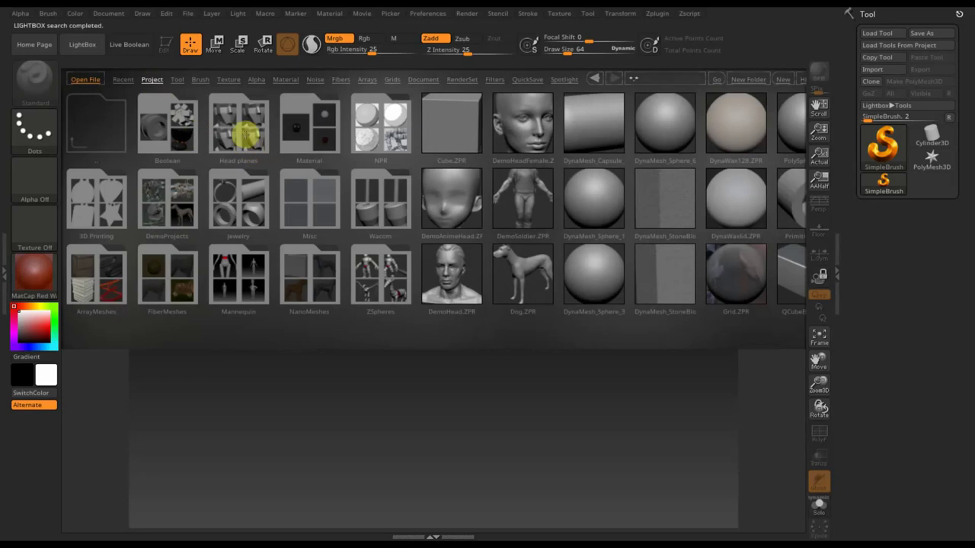
{"action": "double_click", "coordinate": [242, 135]}
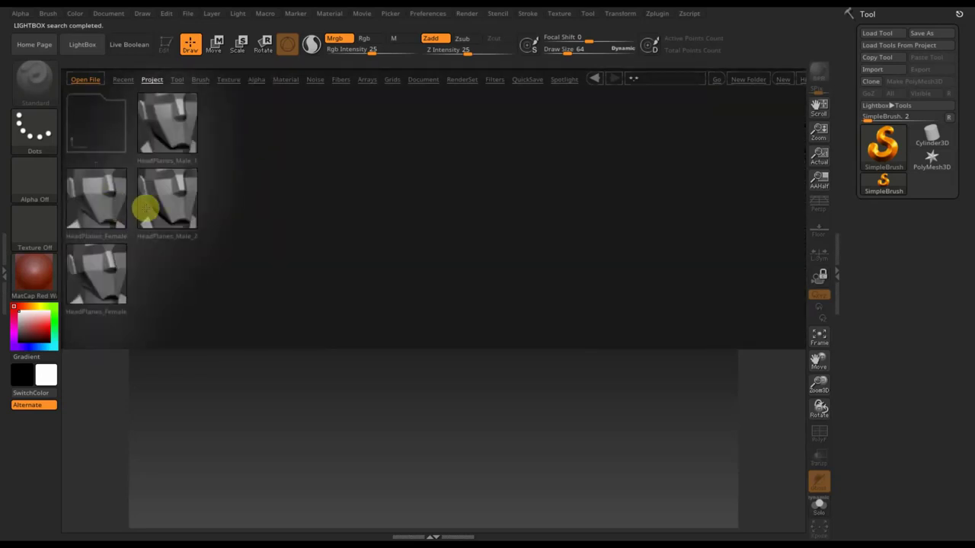
{"action": "double_click", "coordinate": [109, 203]}
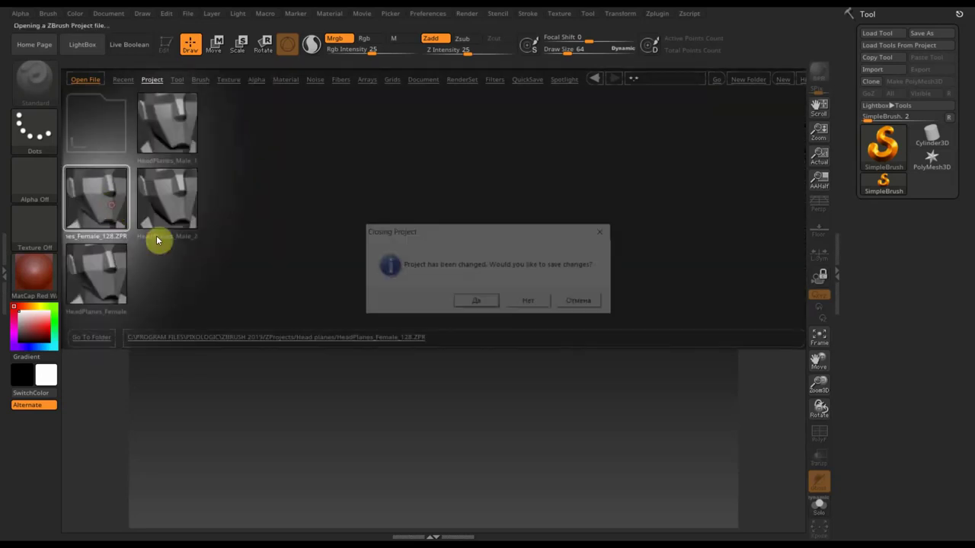
{"action": "left_click", "coordinate": [543, 307]}
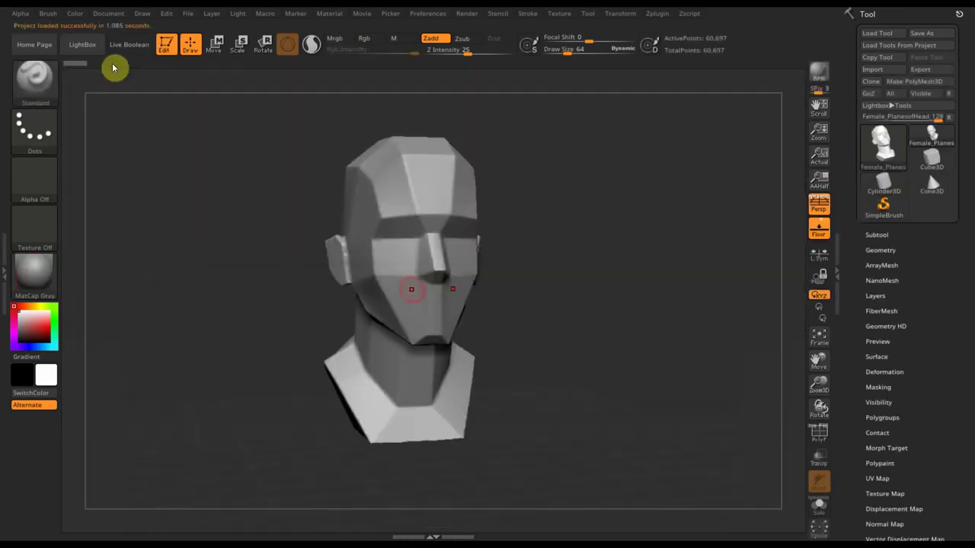
Show the planar female head from the front with Persp off, dismissing Export Mesh unused
{"action": "mouse_move", "coordinate": [576, 300]}
{"action": "left_mouse_down"}
{"action": "mouse_move", "coordinate": [543, 304]}
{"action": "mouse_move", "coordinate": [561, 297]}
{"action": "left_mouse_up"}
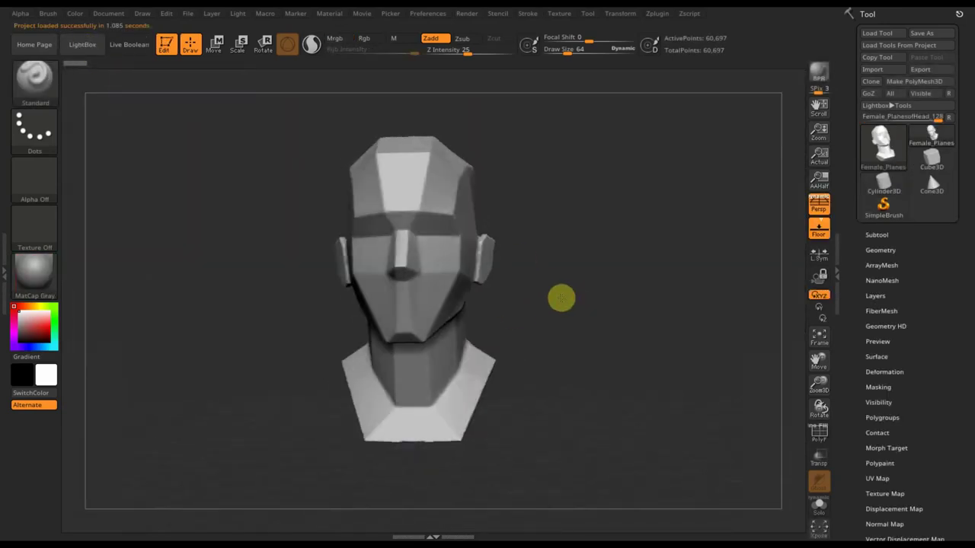
{"action": "left_click", "coordinate": [822, 216]}
{"action": "left_click_drag", "start_coordinate": [679, 315], "coordinate": [685, 317]}
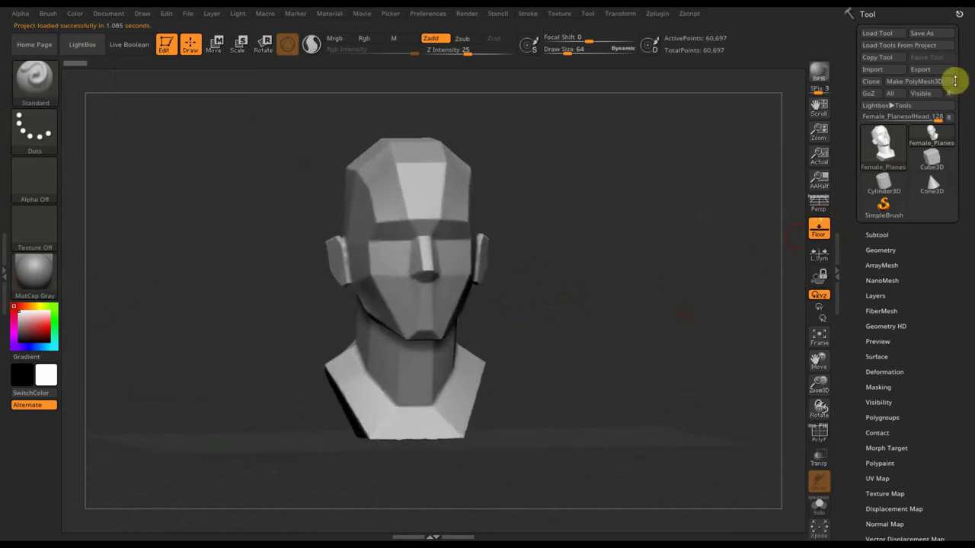
{"action": "left_click", "coordinate": [925, 69]}
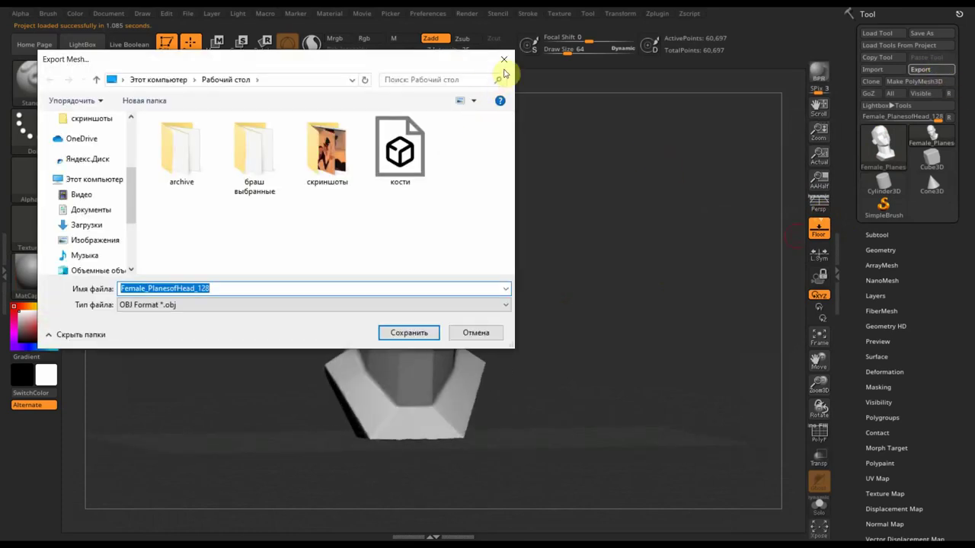
{"action": "left_click", "coordinate": [504, 60]}
{"action": "mouse_move", "coordinate": [584, 300]}
{"action": "left_mouse_down"}
{"action": "mouse_move", "coordinate": [636, 305]}
{"action": "mouse_move", "coordinate": [516, 300]}
{"action": "mouse_move", "coordinate": [589, 300]}
{"action": "mouse_move", "coordinate": [602, 303]}
{"action": "mouse_move", "coordinate": [601, 317]}
{"action": "left_mouse_up"}
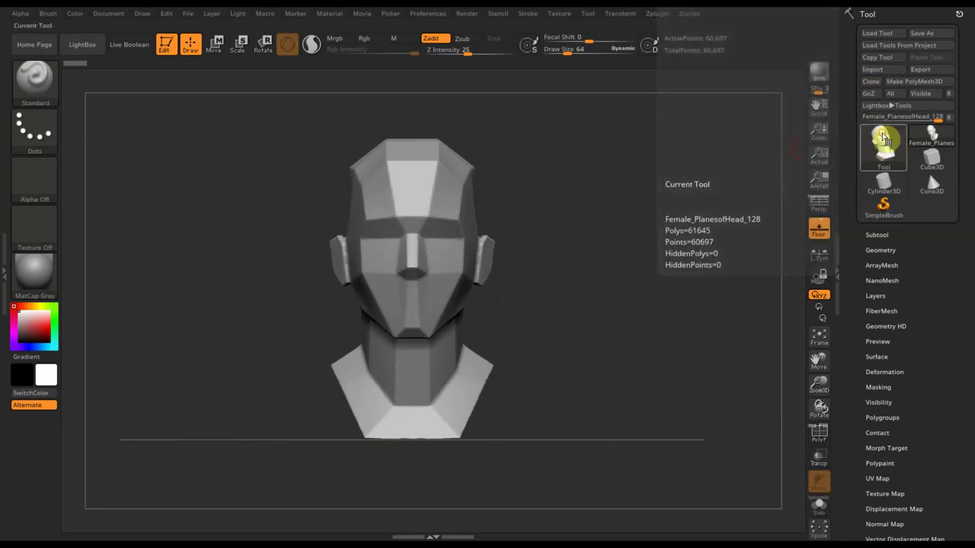
Make Cylinder3D the current tool, toggle PolyF on and off, and turn Floor off
{"action": "left_click", "coordinate": [881, 141]}
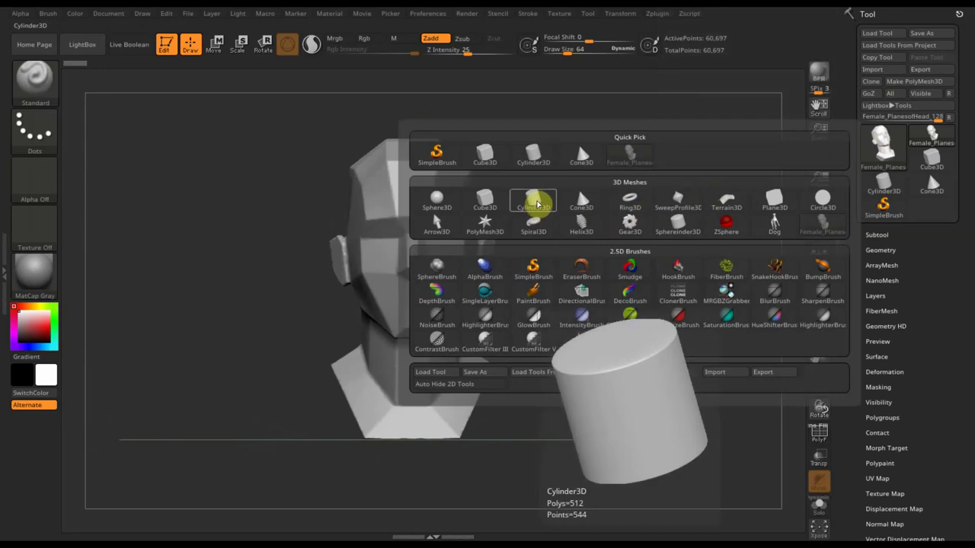
{"action": "left_click", "coordinate": [536, 201]}
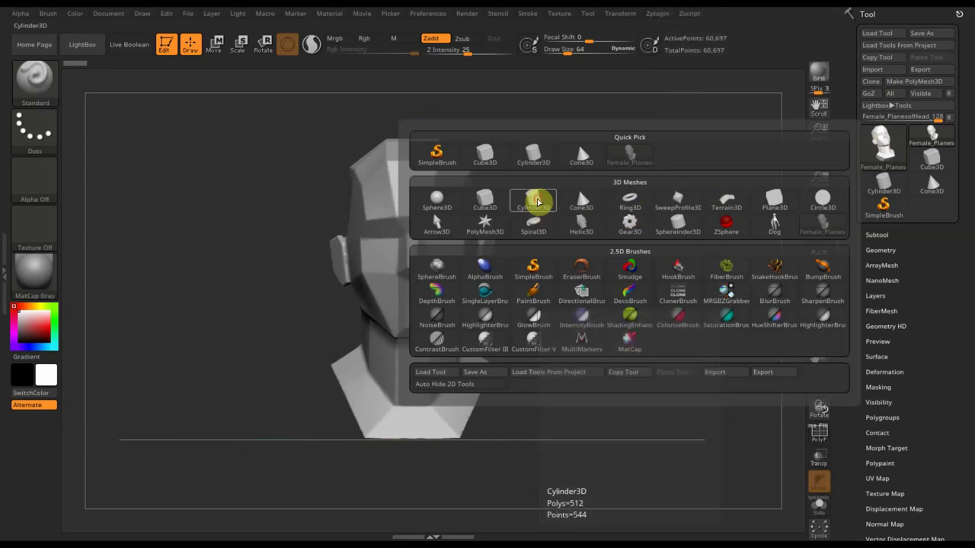
{"action": "mouse_move", "coordinate": [631, 259]}
{"action": "left_mouse_down"}
{"action": "mouse_move", "coordinate": [626, 278]}
{"action": "mouse_move", "coordinate": [634, 265]}
{"action": "mouse_move", "coordinate": [611, 274]}
{"action": "left_mouse_up"}
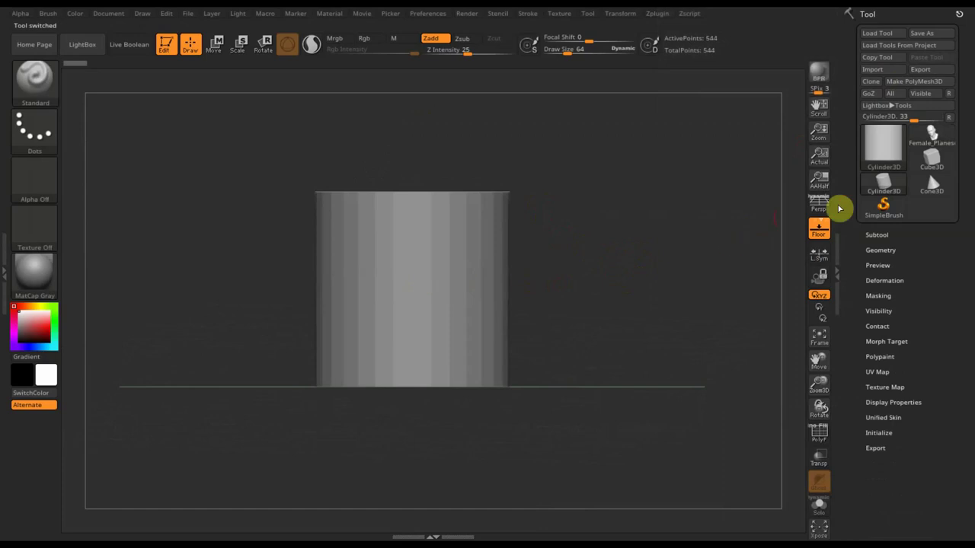
{"action": "left_click", "coordinate": [821, 432]}
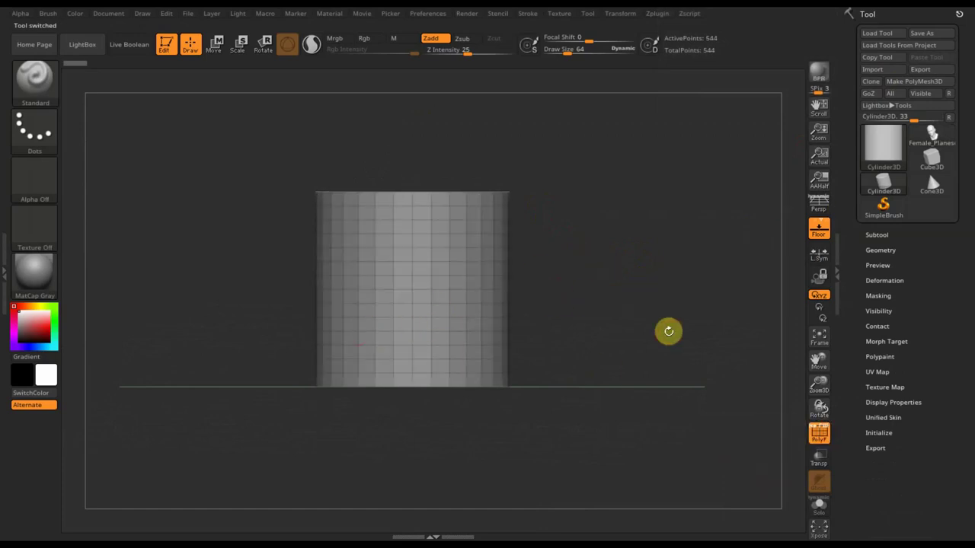
{"action": "left_click", "coordinate": [817, 433]}
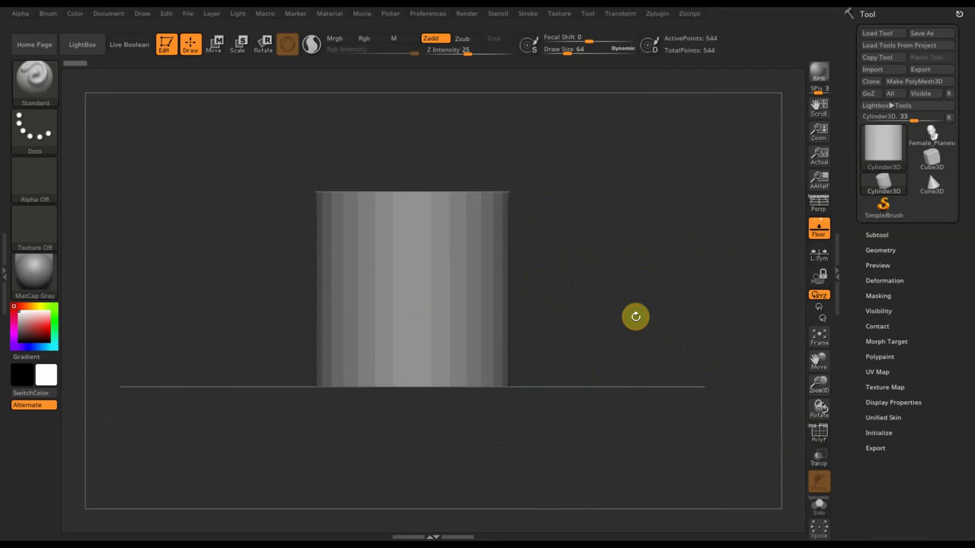
{"action": "left_click_drag", "start_coordinate": [620, 320], "coordinate": [628, 345]}
{"action": "left_click", "coordinate": [818, 227]}
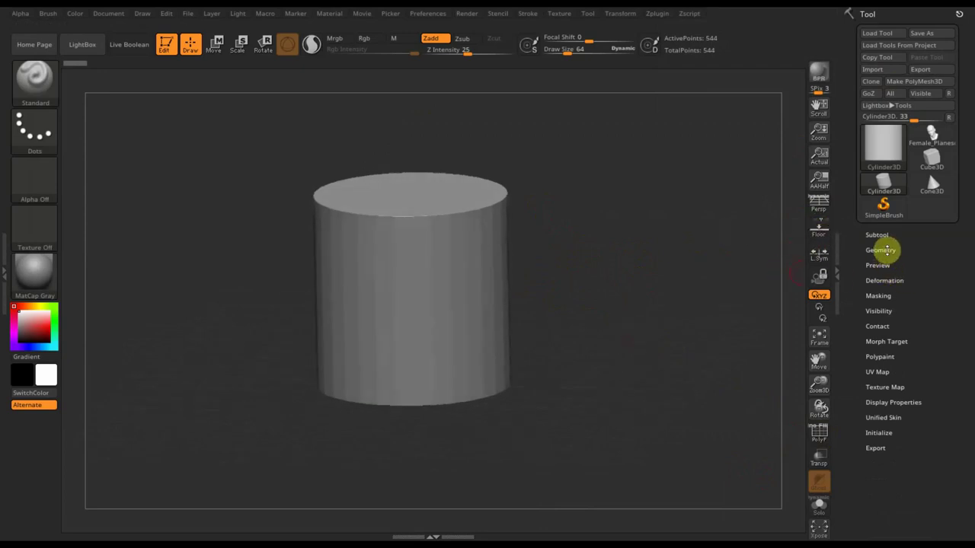
Convert Cylinder3D to PolyMesh3D, divide it once to 1,986 points, and Del Lower
{"action": "left_click", "coordinate": [881, 250]}
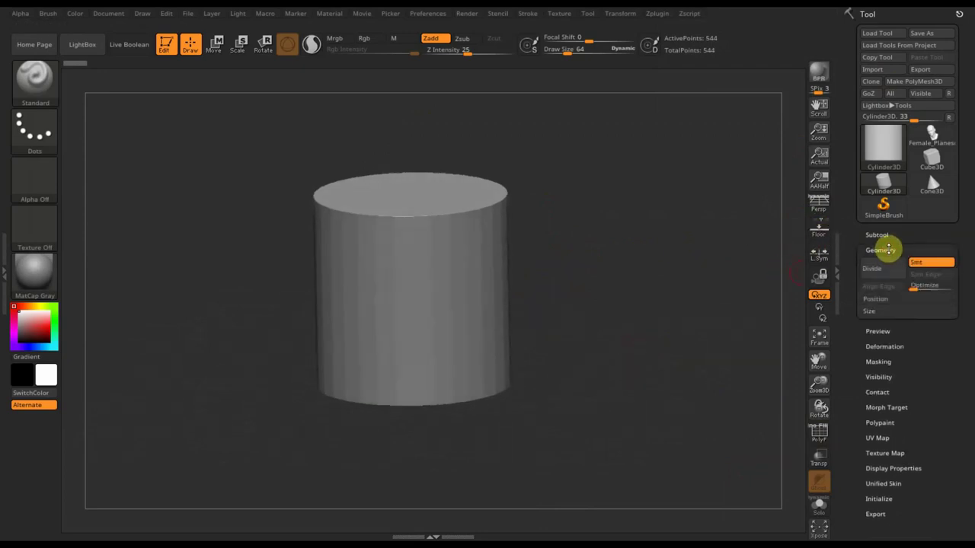
{"action": "left_click", "coordinate": [913, 82]}
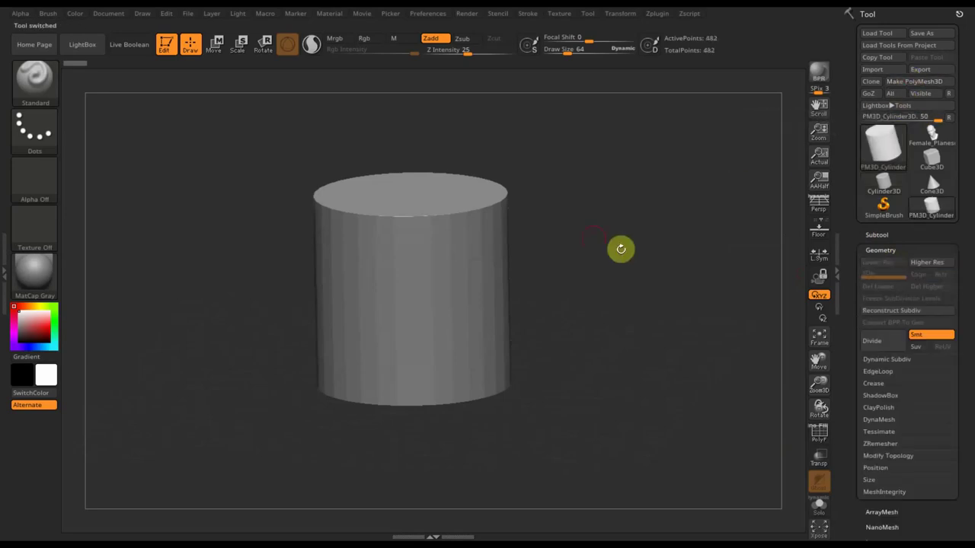
{"action": "left_click_drag", "start_coordinate": [617, 247], "coordinate": [632, 243]}
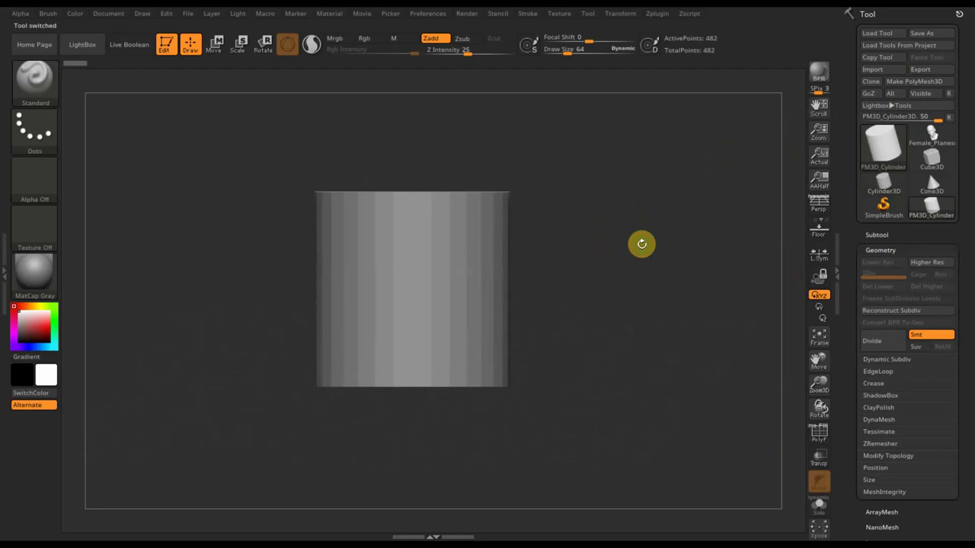
{"action": "key", "text": "ctrl"}
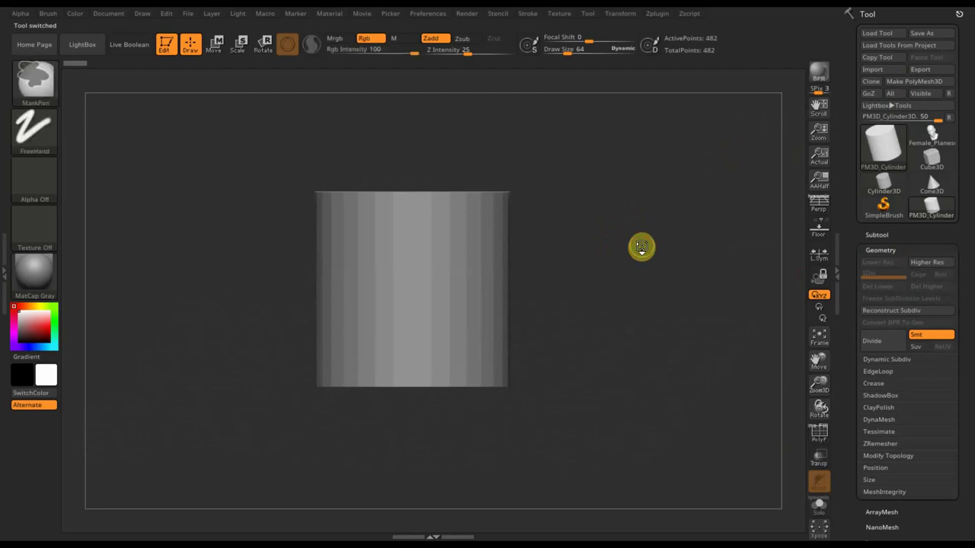
{"action": "key", "text": "ctrl+d"}
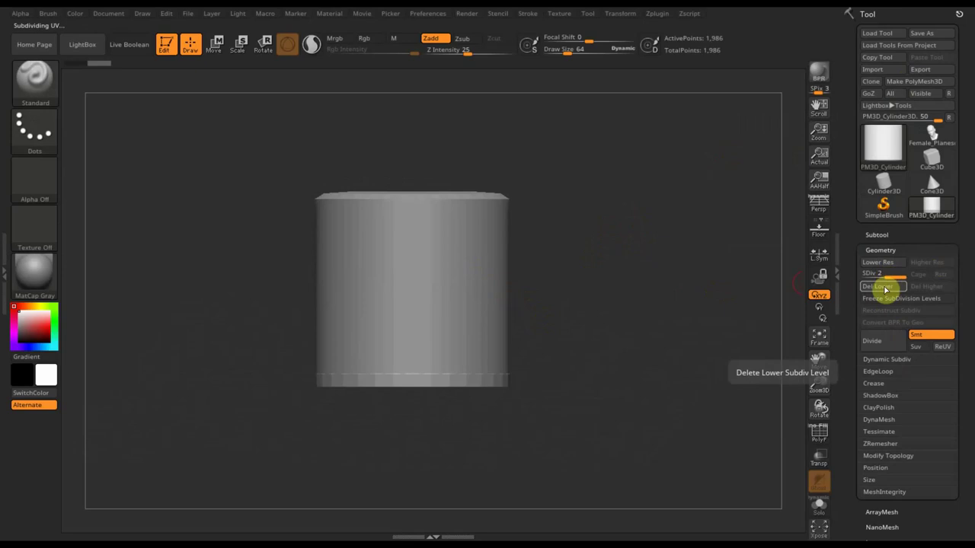
{"action": "left_click", "coordinate": [881, 287]}
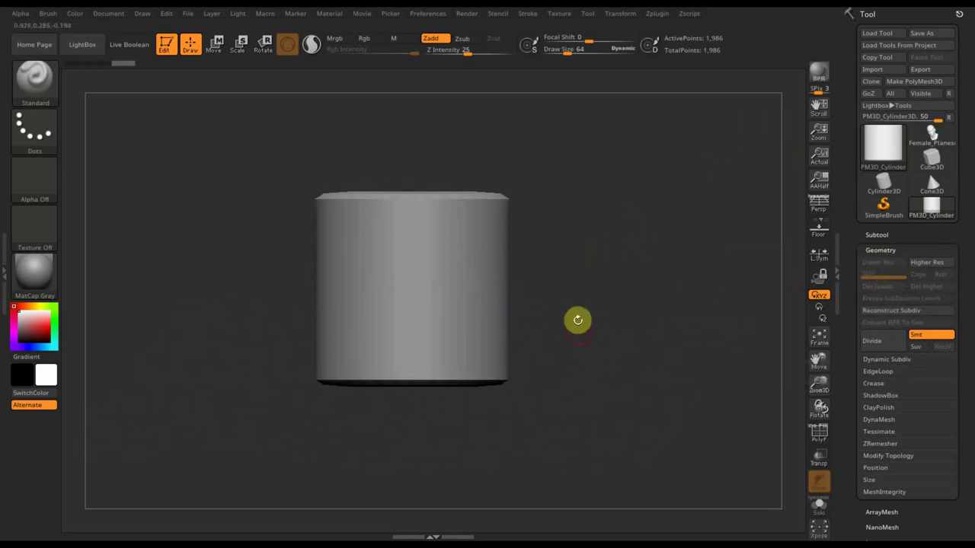
Stretch the cylinder taller along Y with the Move gizmo, then return to Draw
{"action": "left_click", "coordinate": [216, 43]}
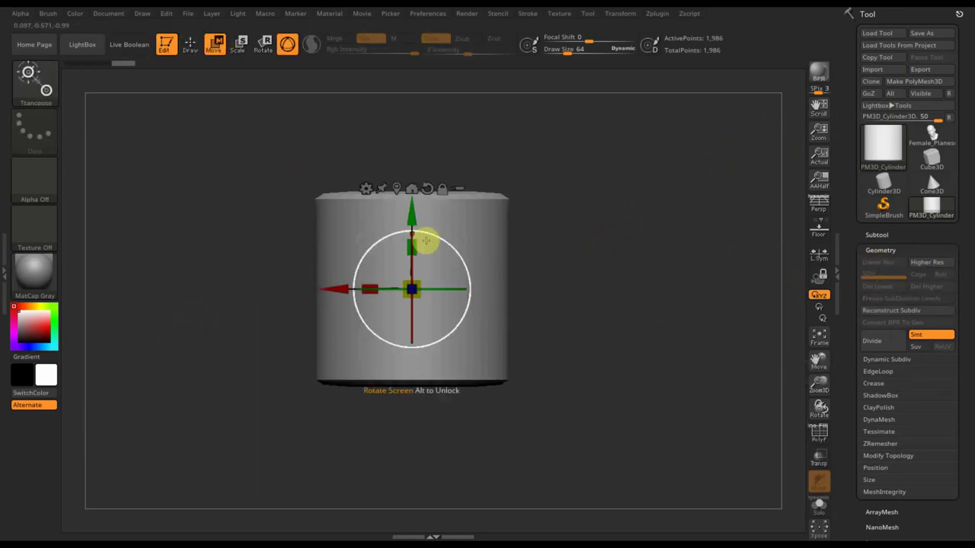
{"action": "left_click_drag", "start_coordinate": [412, 243], "coordinate": [413, 186]}
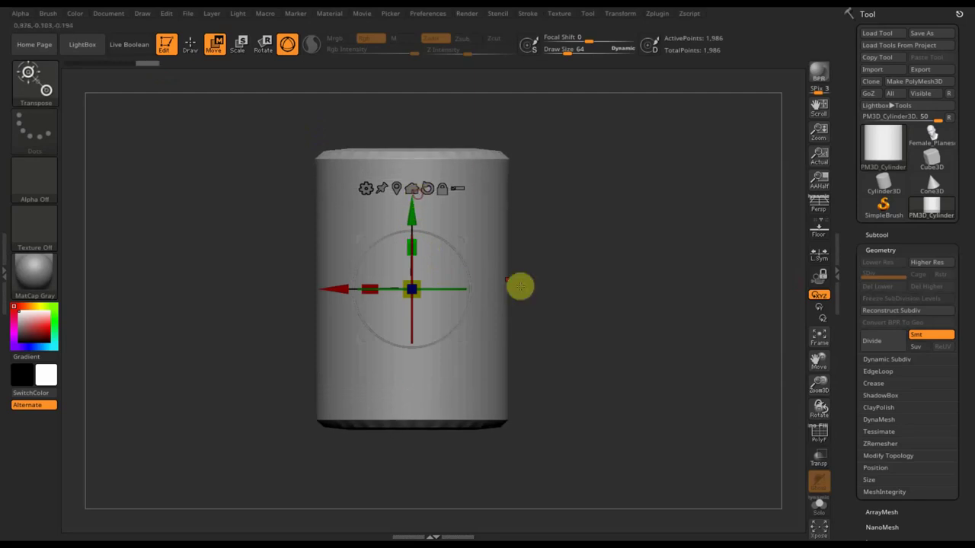
{"action": "left_click_drag", "start_coordinate": [583, 300], "coordinate": [591, 303]}
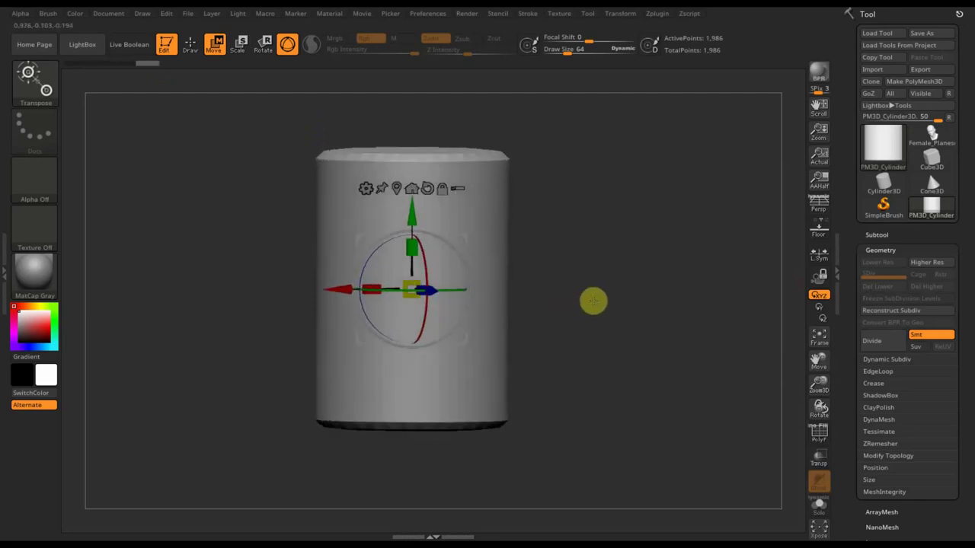
{"action": "left_click", "coordinate": [194, 44]}
{"action": "left_click", "coordinate": [883, 234]}
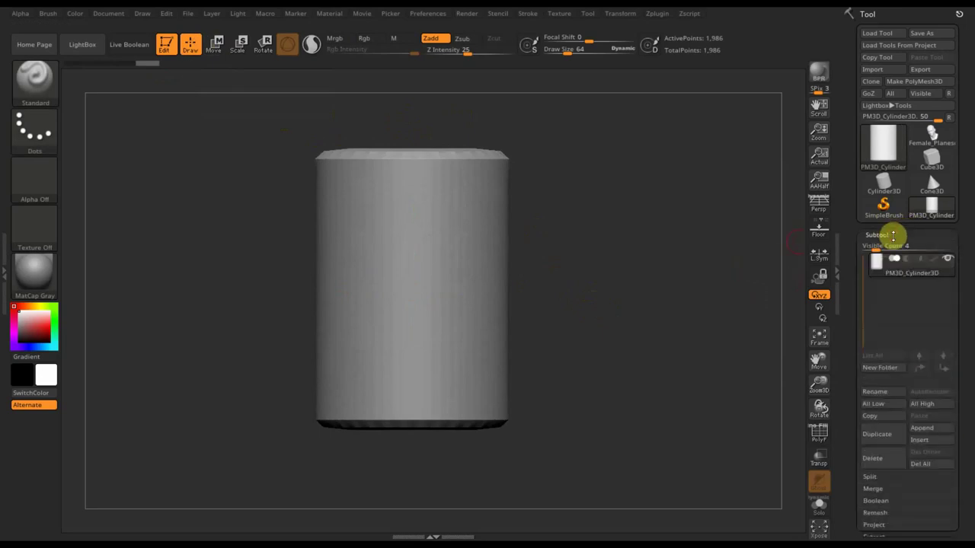
Duplicate the cylinder and squash the copy into a flat band lowered to the crown's base
{"action": "left_click", "coordinate": [883, 435]}
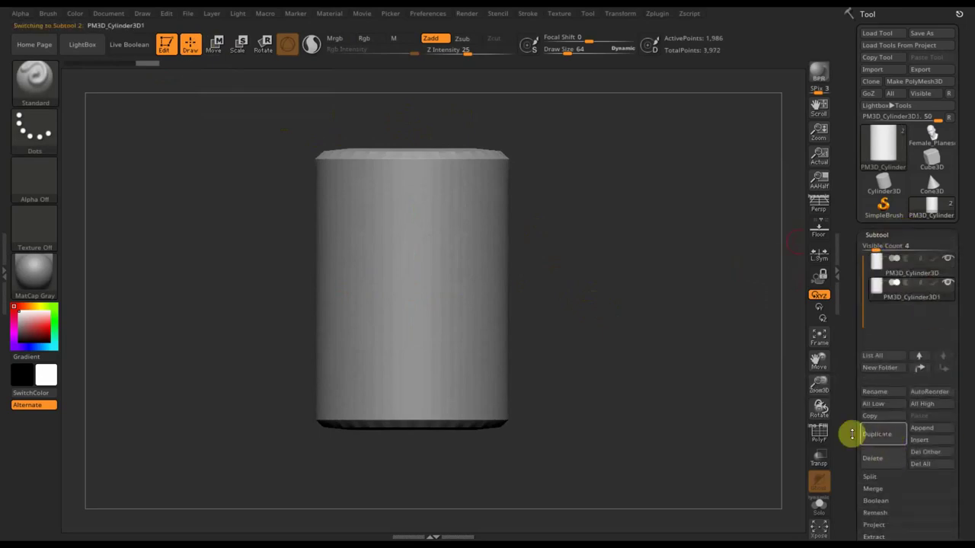
{"action": "left_click", "coordinate": [207, 41]}
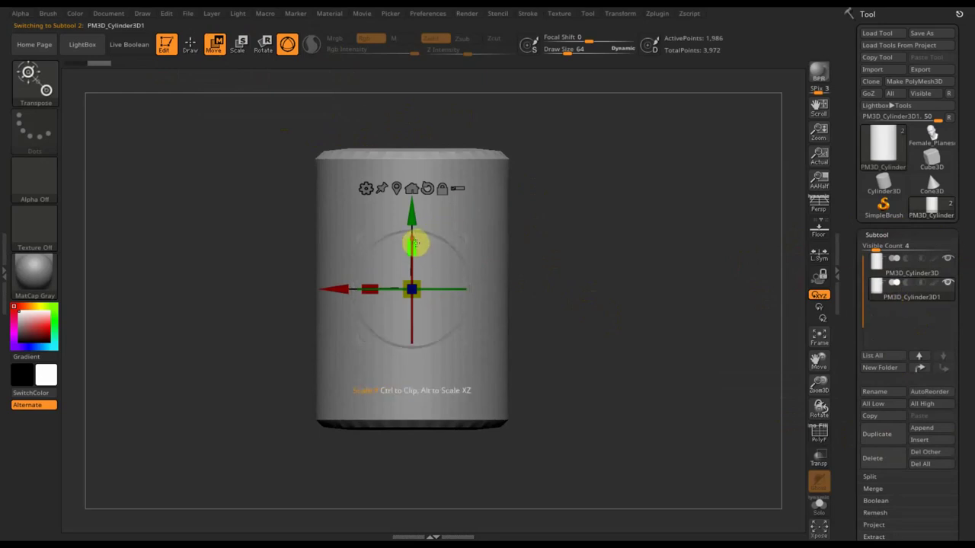
{"action": "left_click_drag", "start_coordinate": [416, 244], "coordinate": [426, 370]}
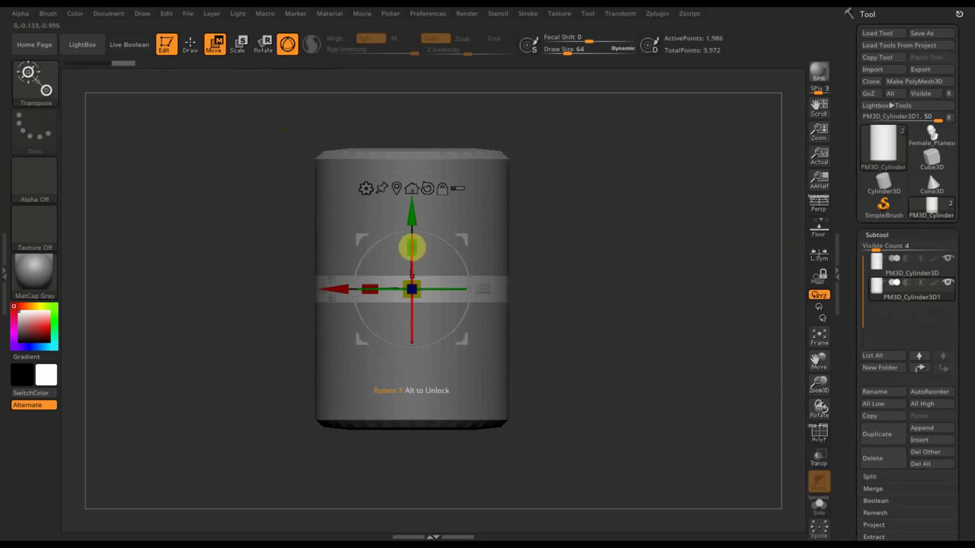
{"action": "mouse_move", "coordinate": [414, 244]}
{"action": "left_mouse_down"}
{"action": "mouse_move", "coordinate": [424, 290]}
{"action": "mouse_move", "coordinate": [513, 344]}
{"action": "left_mouse_up"}
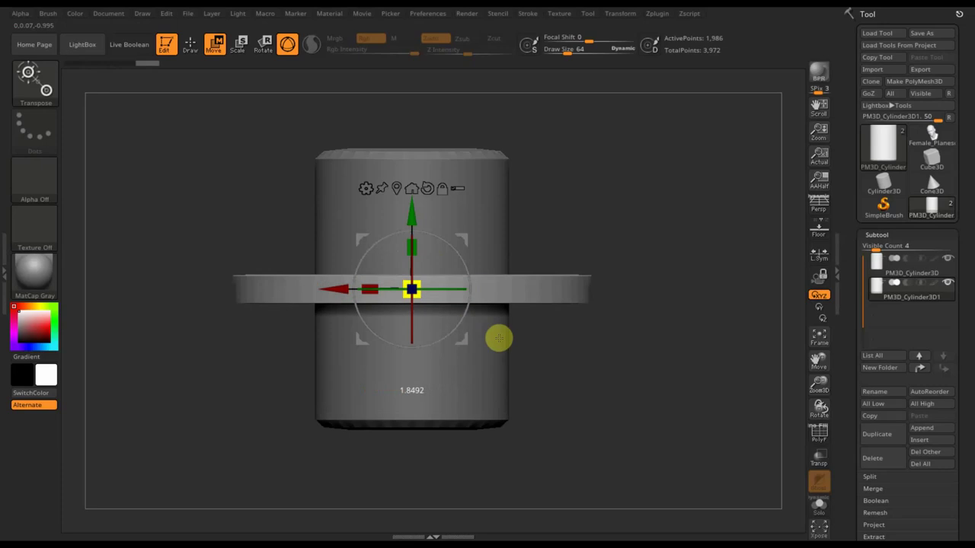
{"action": "left_click_drag", "start_coordinate": [411, 211], "coordinate": [419, 355]}
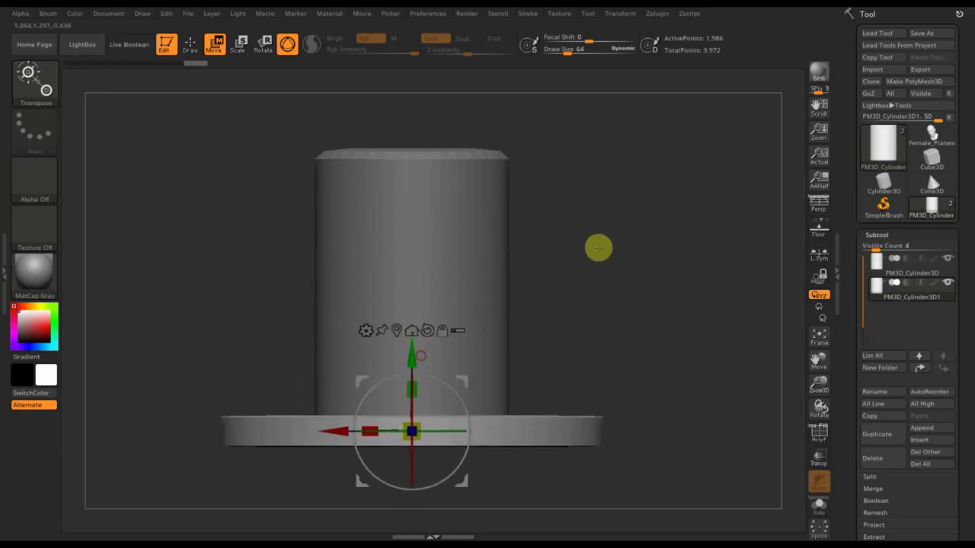
Thin the brim further, return to Draw, and select the PM3D_Cylinder3D crown subtool
{"action": "left_click_drag", "start_coordinate": [601, 306], "coordinate": [627, 298]}
{"action": "mouse_move", "coordinate": [413, 383]}
{"action": "left_mouse_down"}
{"action": "mouse_move", "coordinate": [418, 467]}
{"action": "mouse_move", "coordinate": [413, 404]}
{"action": "left_mouse_up"}
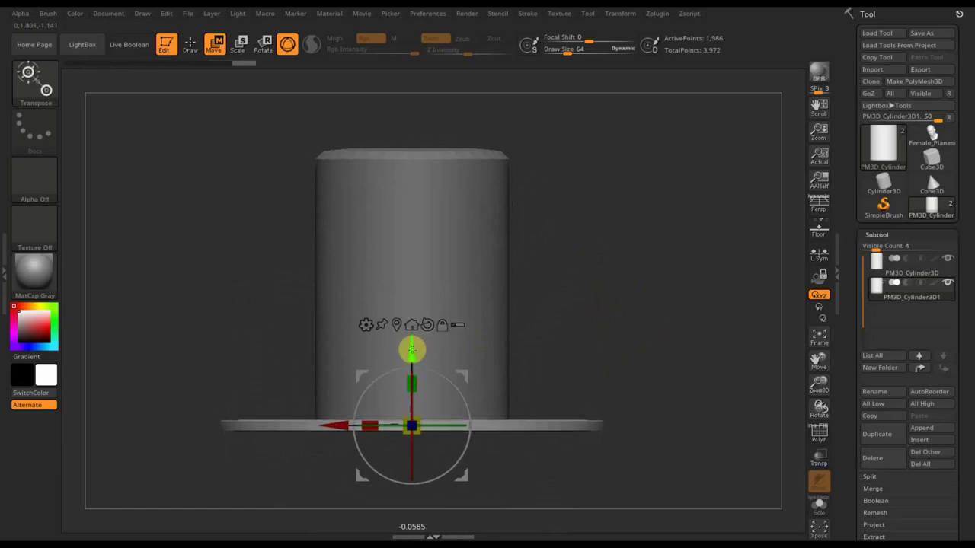
{"action": "mouse_move", "coordinate": [562, 290]}
{"action": "left_mouse_down"}
{"action": "mouse_move", "coordinate": [602, 308]}
{"action": "mouse_move", "coordinate": [597, 296]}
{"action": "left_mouse_up"}
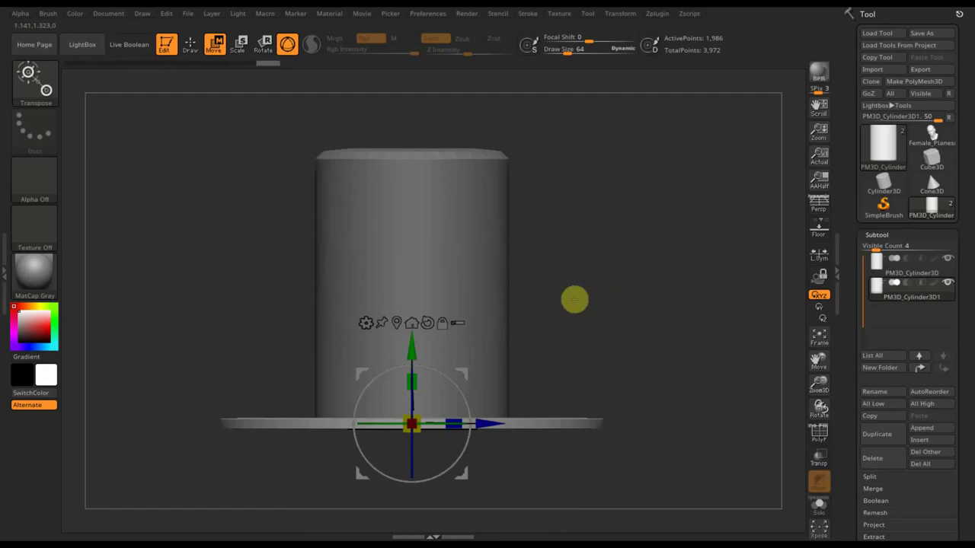
{"action": "left_click", "coordinate": [190, 45]}
{"action": "left_click", "coordinate": [877, 275]}
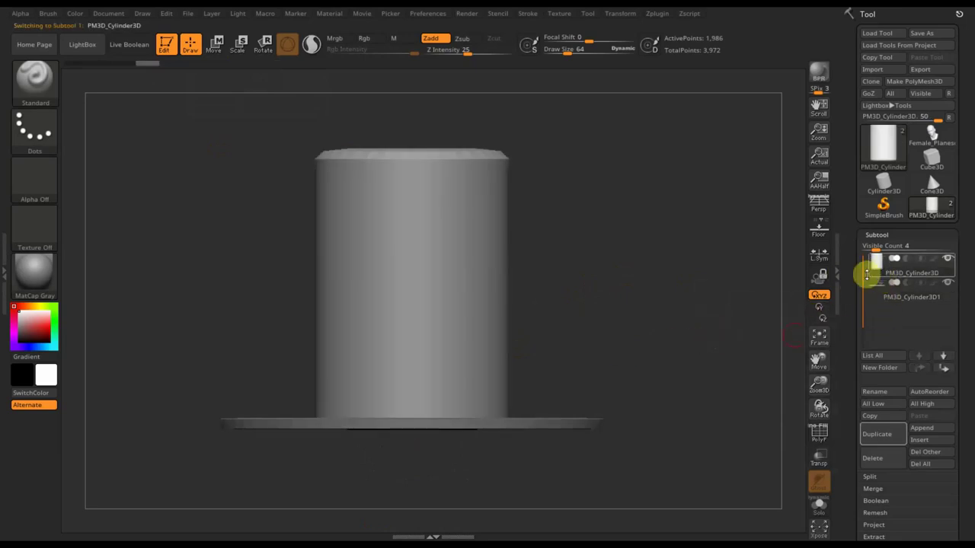
Duplicate the crown and flatten the copy into a slightly wider band lowered around its base
{"action": "left_click", "coordinate": [886, 437]}
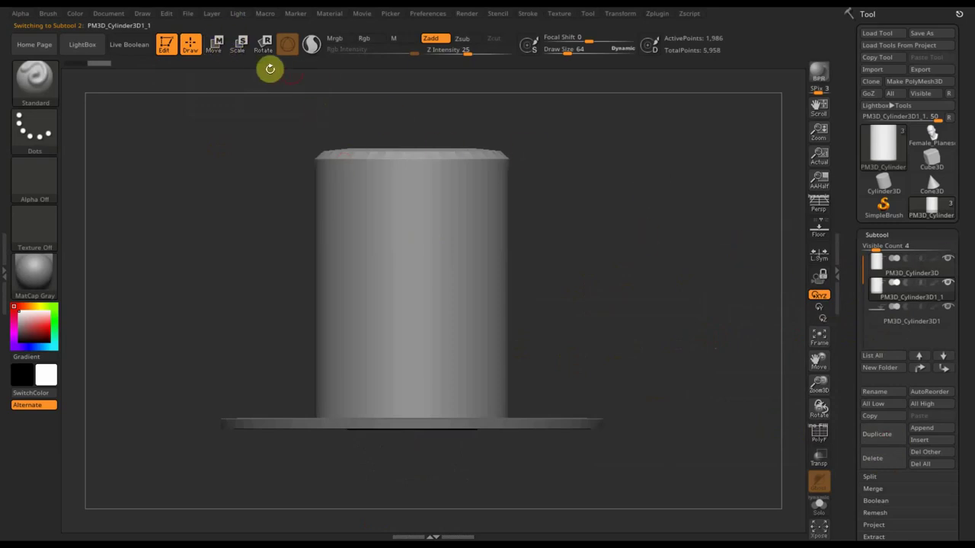
{"action": "left_click", "coordinate": [213, 47]}
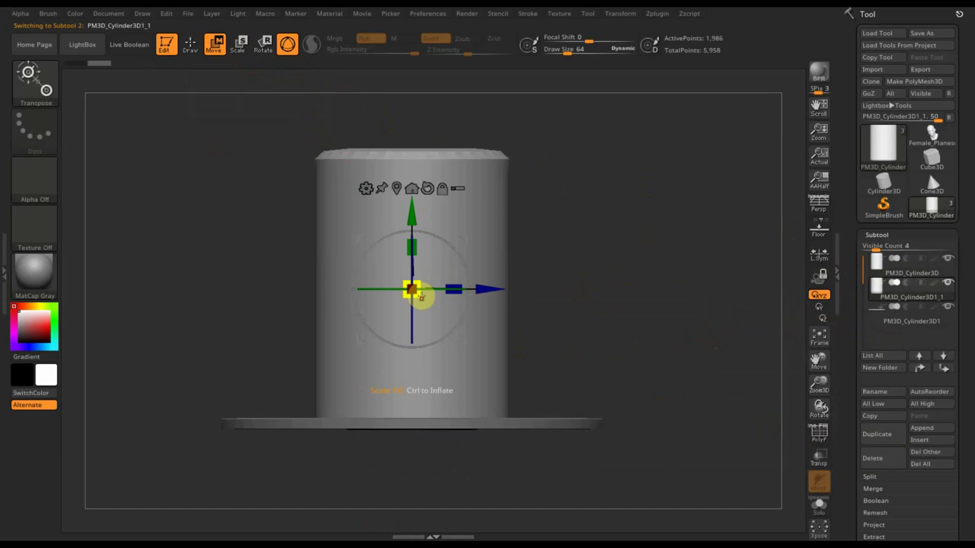
{"action": "left_click_drag", "start_coordinate": [419, 296], "coordinate": [420, 296]}
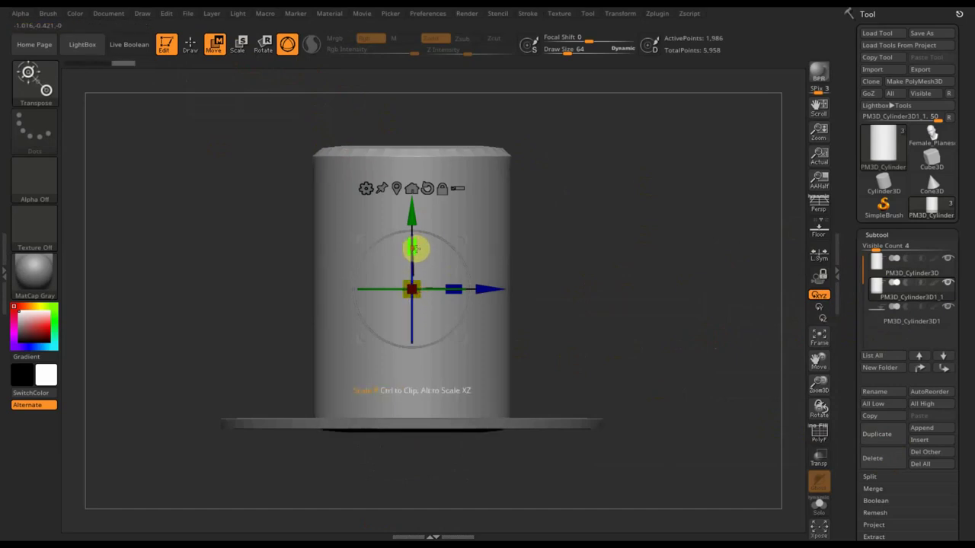
{"action": "left_click_drag", "start_coordinate": [415, 247], "coordinate": [421, 351]}
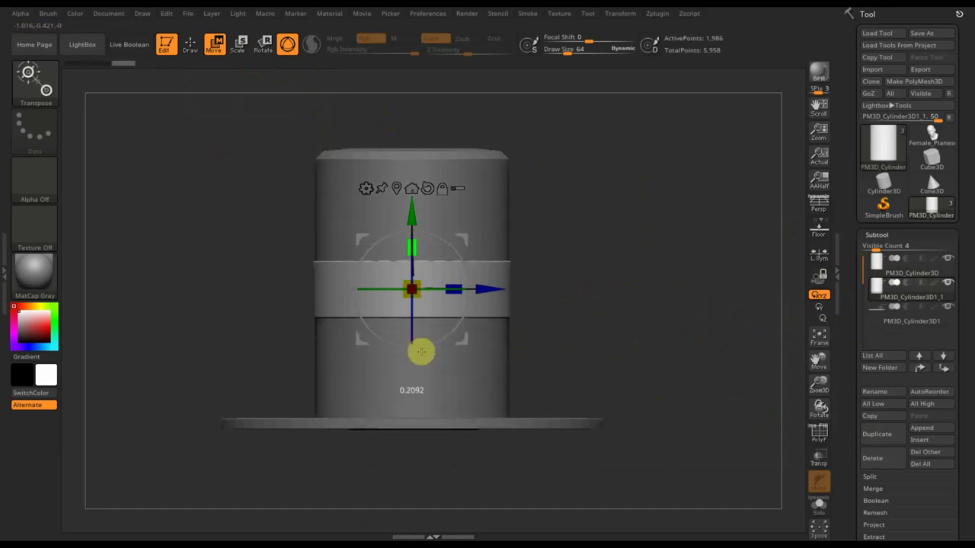
{"action": "left_click_drag", "start_coordinate": [414, 219], "coordinate": [414, 322]}
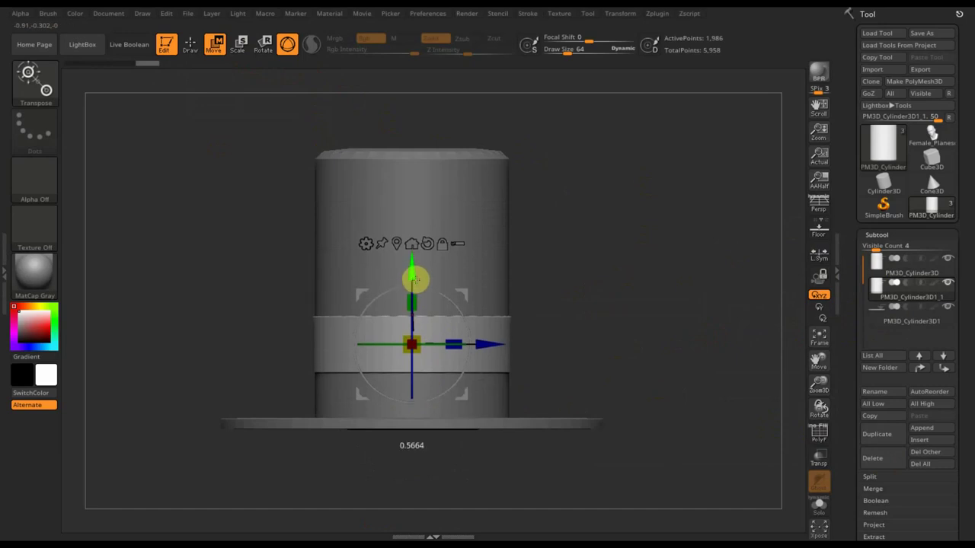
{"action": "left_click_drag", "start_coordinate": [545, 301], "coordinate": [568, 355]}
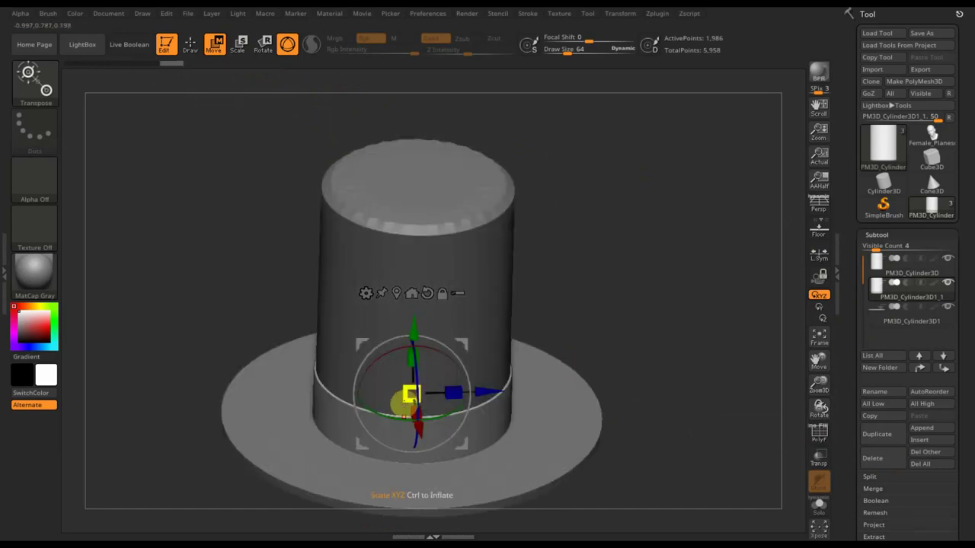
{"action": "left_click_drag", "start_coordinate": [403, 397], "coordinate": [401, 399]}
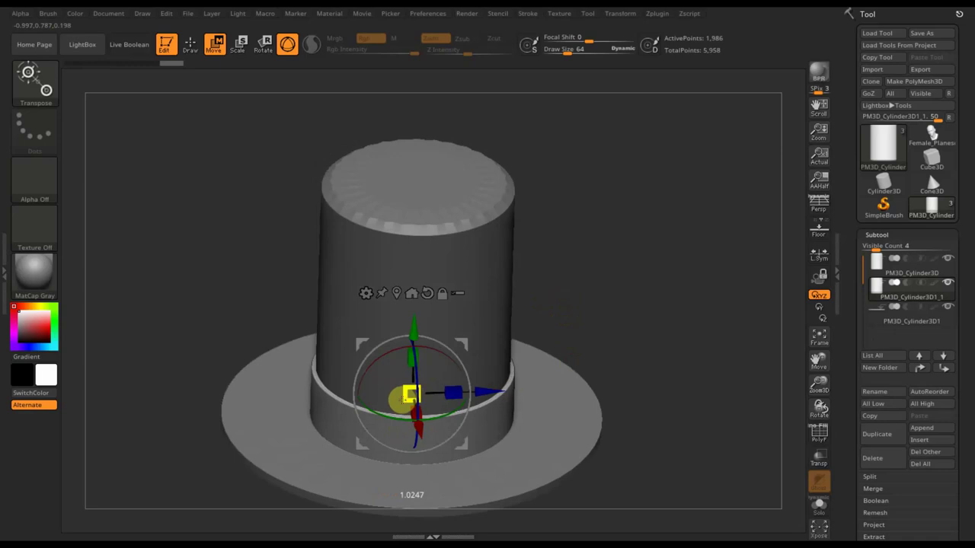
{"action": "mouse_move", "coordinate": [527, 342]}
{"action": "left_mouse_down"}
{"action": "mouse_move", "coordinate": [594, 320]}
{"action": "mouse_move", "coordinate": [592, 296]}
{"action": "left_mouse_up"}
{"action": "key", "text": "space"}
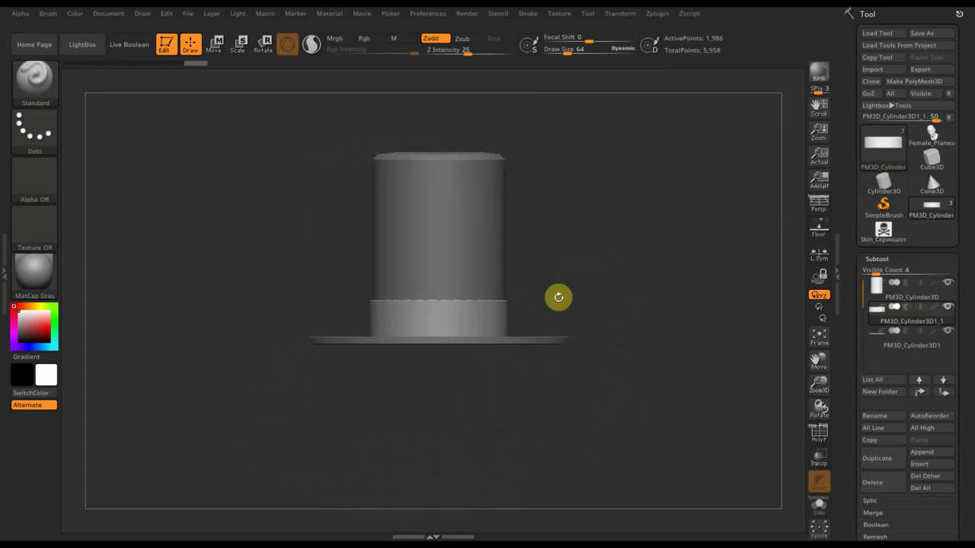
Import the Bar-Sinister skull-and-crossbones image as the current alpha
{"action": "left_click", "coordinate": [34, 182]}
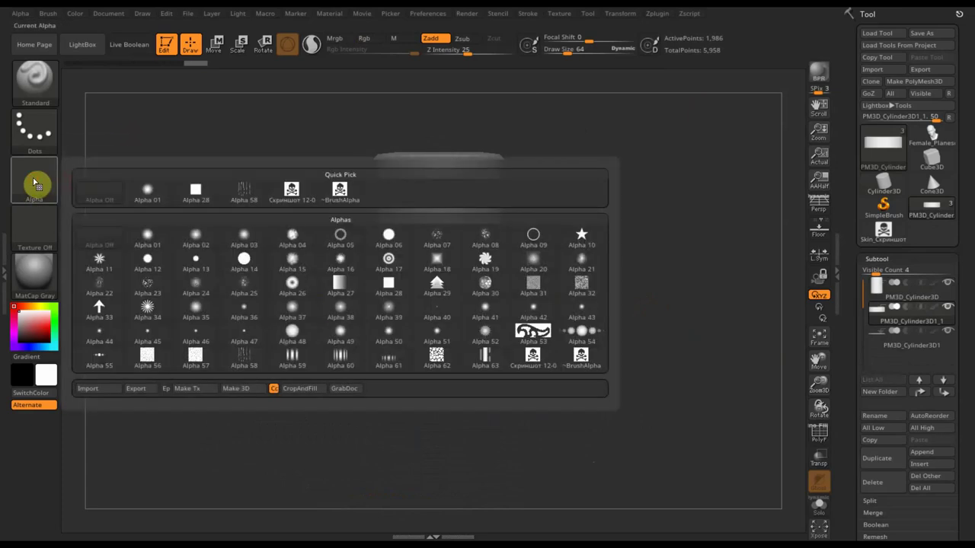
{"action": "left_click", "coordinate": [100, 392]}
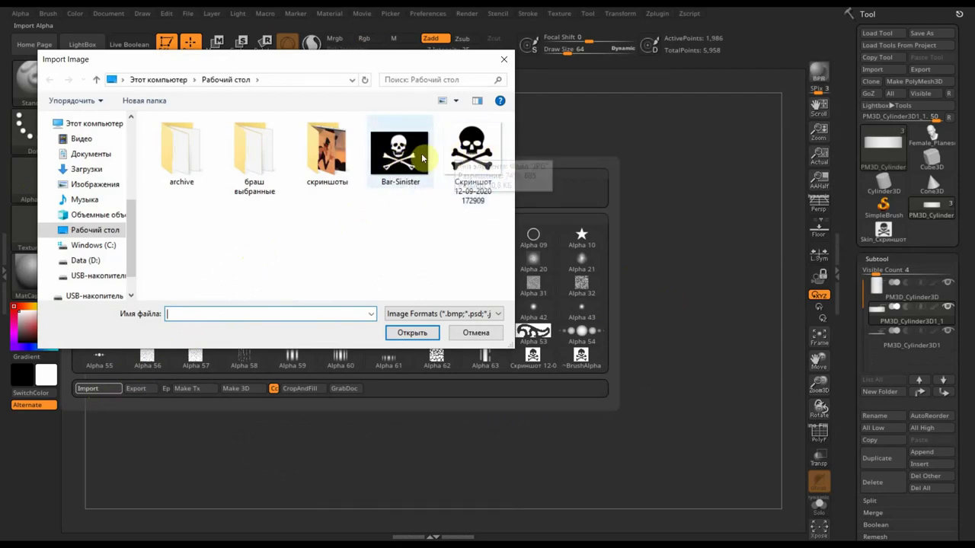
{"action": "left_click", "coordinate": [395, 168]}
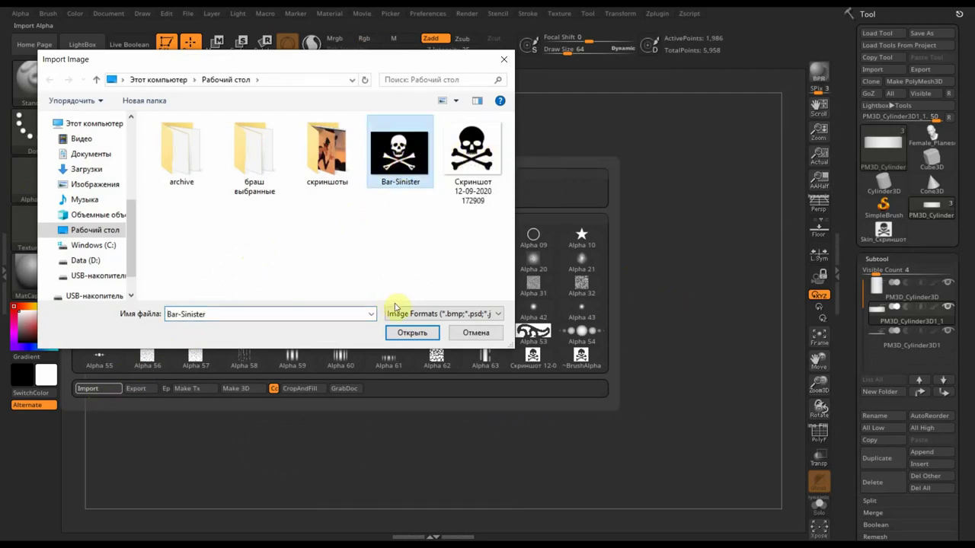
{"action": "left_click", "coordinate": [412, 333]}
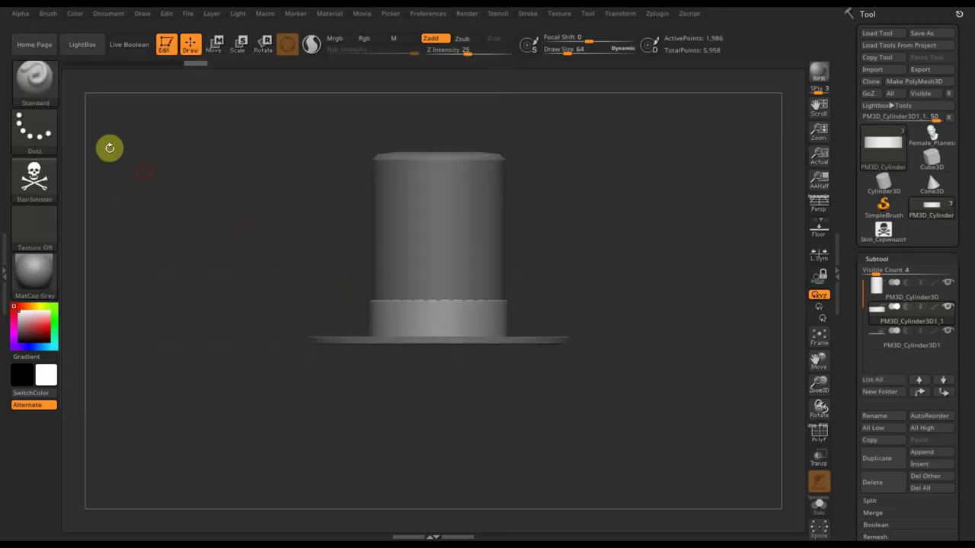
Convert the Bar-Sinister alpha into a 3D mesh with Alpha > Make 3D
{"action": "left_click", "coordinate": [22, 15]}
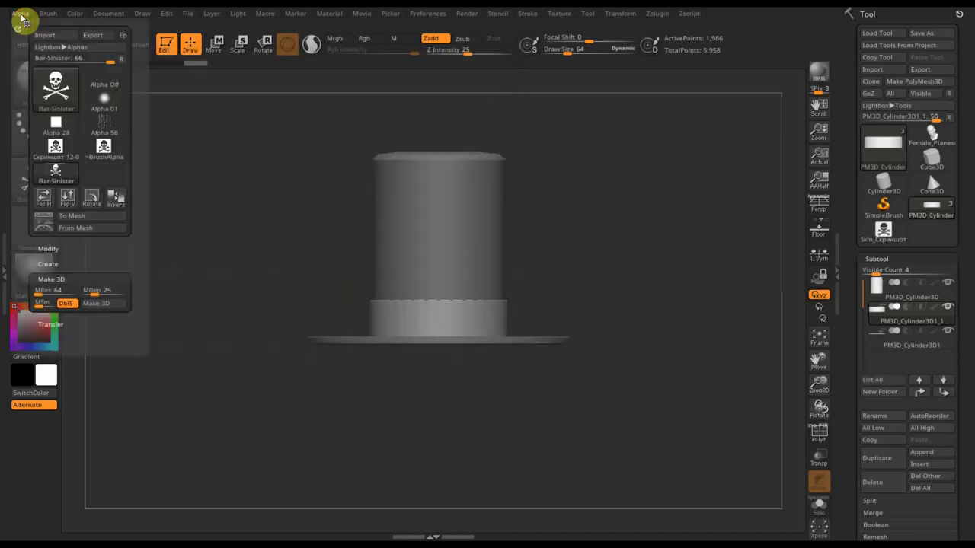
{"action": "left_click", "coordinate": [97, 308]}
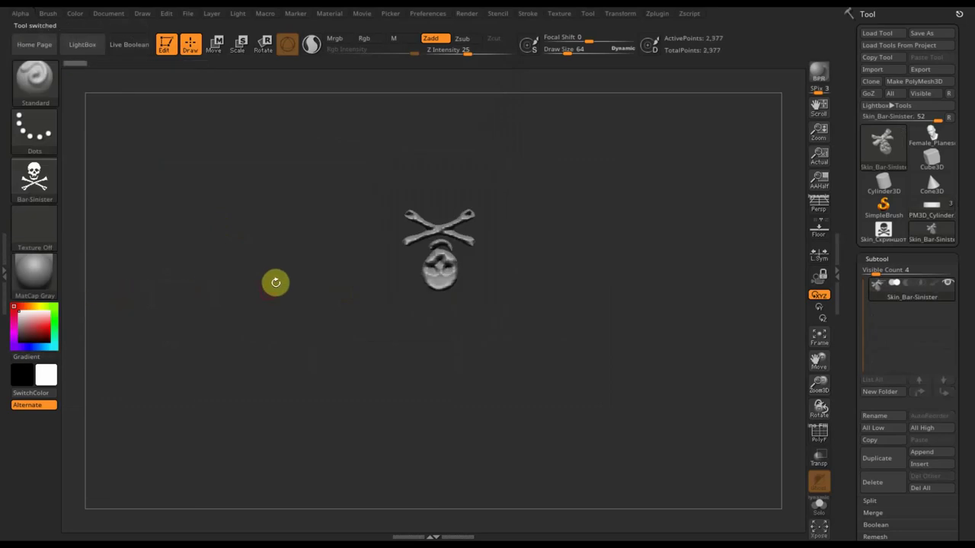
{"action": "mouse_move", "coordinate": [627, 350]}
{"action": "left_mouse_down"}
{"action": "mouse_move", "coordinate": [616, 170]}
{"action": "mouse_move", "coordinate": [603, 183]}
{"action": "mouse_move", "coordinate": [629, 240]}
{"action": "mouse_move", "coordinate": [602, 261]}
{"action": "mouse_move", "coordinate": [630, 269]}
{"action": "left_mouse_up"}
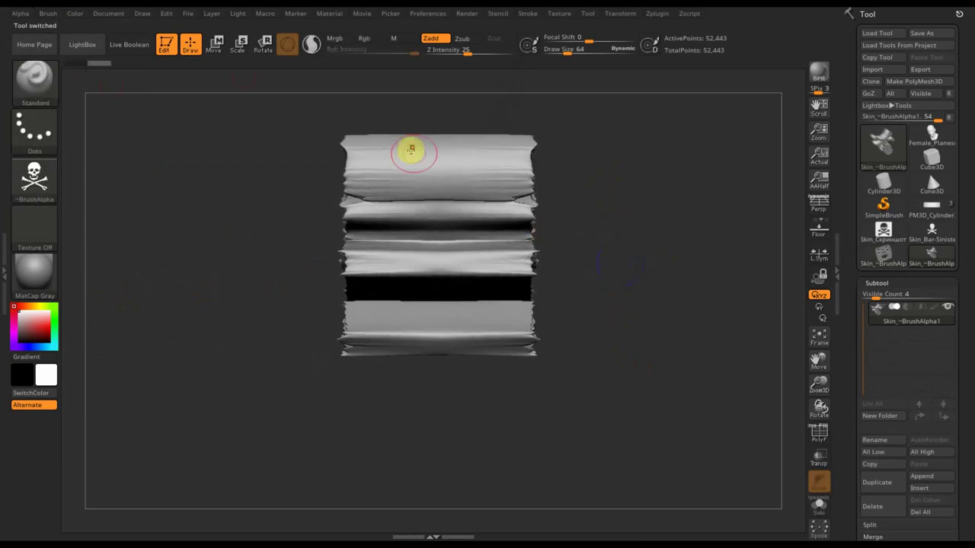
Undo the accidental squash with Ctrl+Z and scale the skull emblem up to a usable size
{"action": "left_click", "coordinate": [214, 44]}
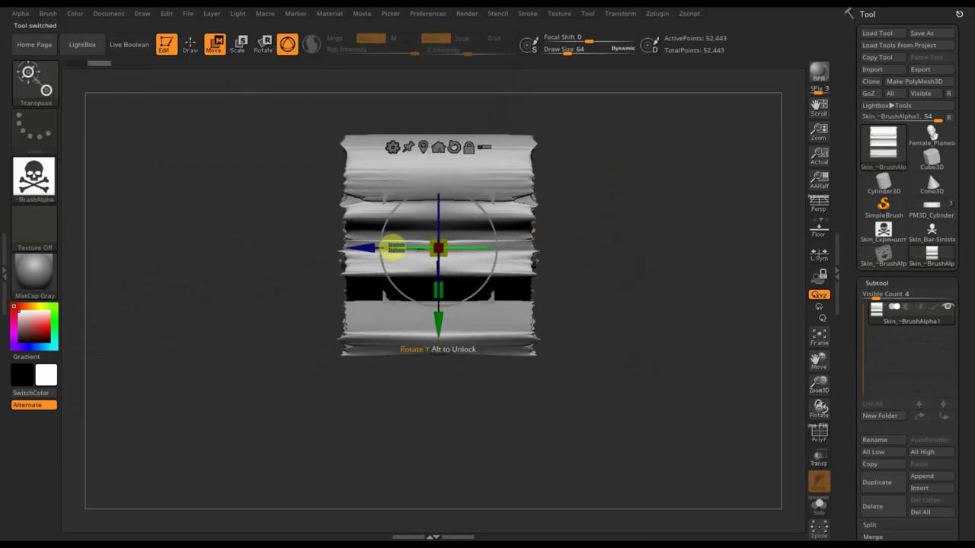
{"action": "left_click_drag", "start_coordinate": [391, 245], "coordinate": [496, 263]}
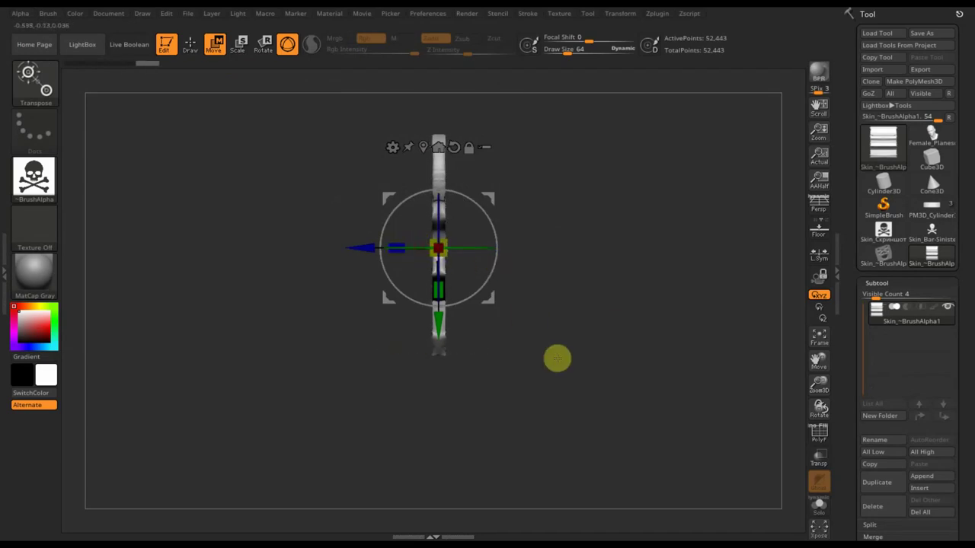
{"action": "key", "text": "ctrl+z"}
{"action": "key", "text": "ctrl+z"}
{"action": "key", "text": "ctrl+z"}
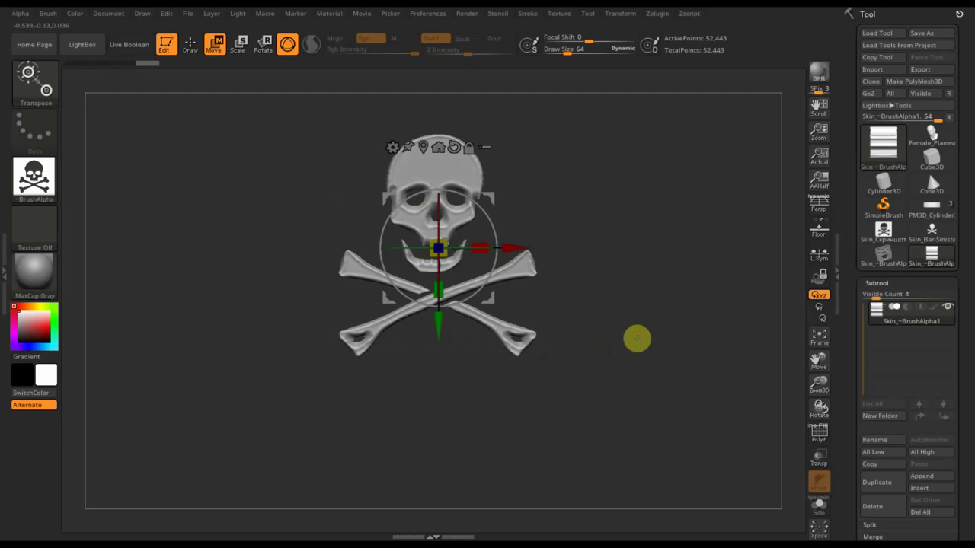
{"action": "key", "text": "ctrl+z"}
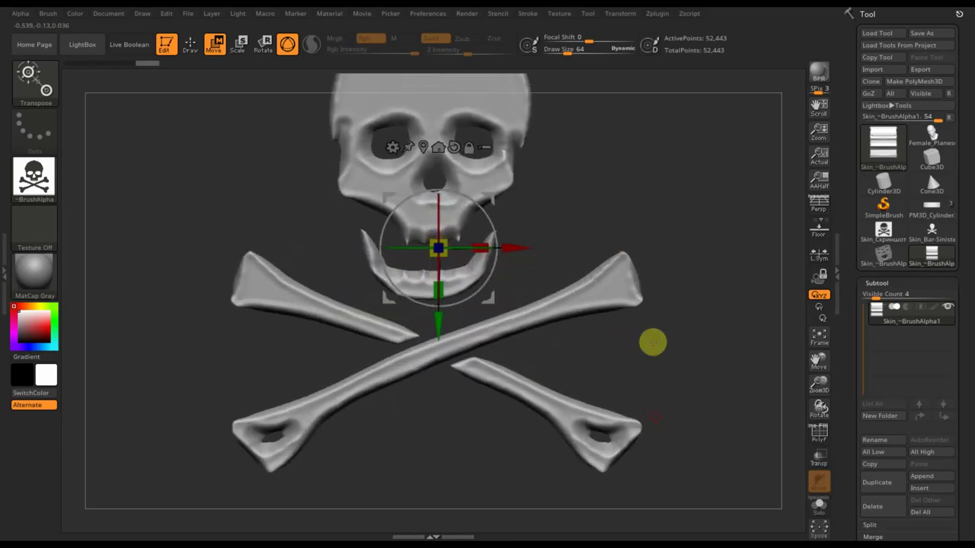
{"action": "key", "text": "ctrl+z"}
{"action": "key", "text": "ctrl+z"}
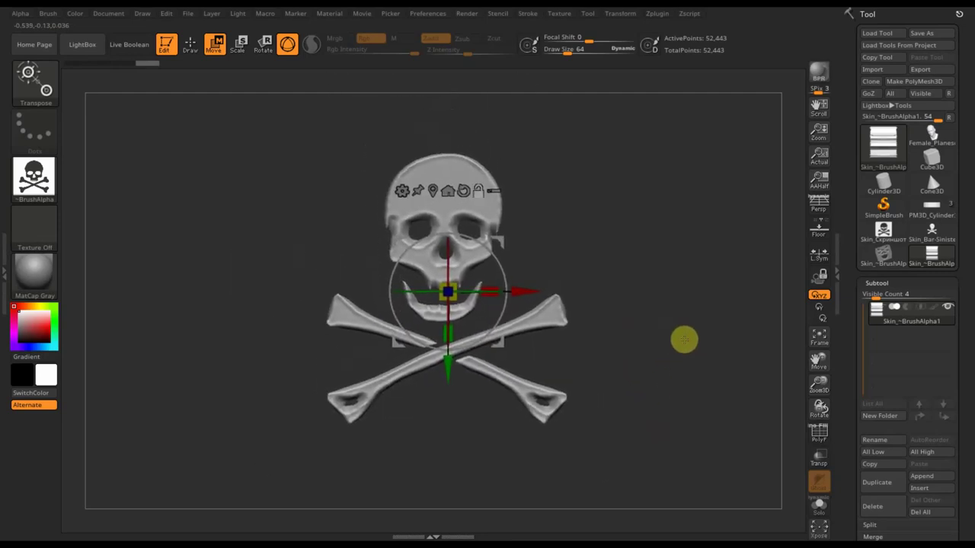
{"action": "mouse_move", "coordinate": [664, 291]}
{"action": "left_mouse_down"}
{"action": "mouse_move", "coordinate": [607, 300]}
{"action": "mouse_move", "coordinate": [651, 303]}
{"action": "left_mouse_up"}
{"action": "mouse_move", "coordinate": [931, 208]}
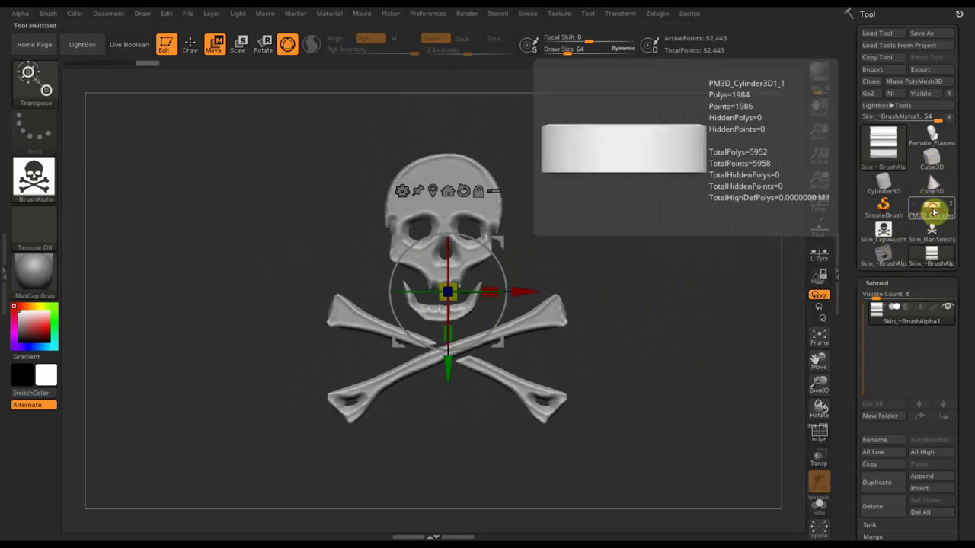
Switch back to the PM3D_Cylinder3D hat tool and frame the whole hat
{"action": "left_click", "coordinate": [930, 208]}
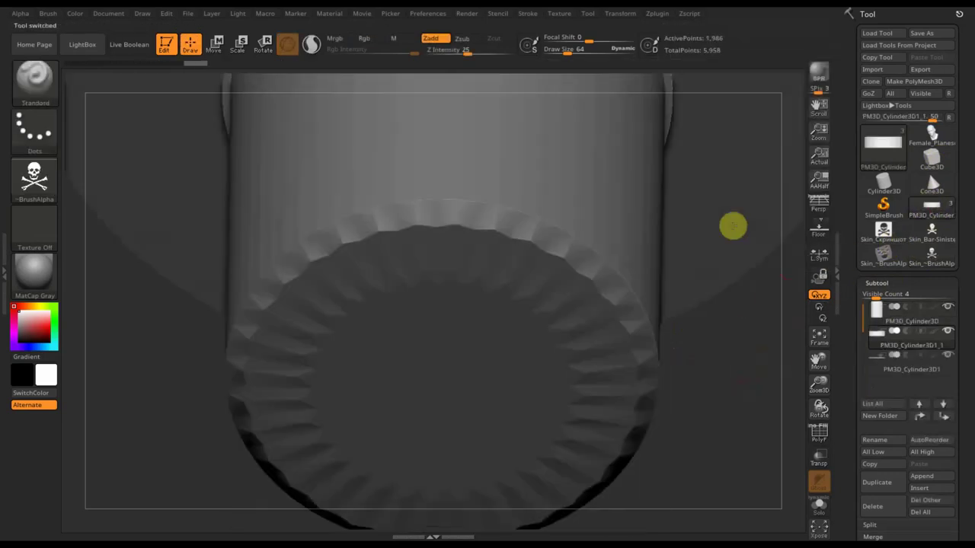
{"action": "left_click_drag", "start_coordinate": [732, 225], "coordinate": [730, 80]}
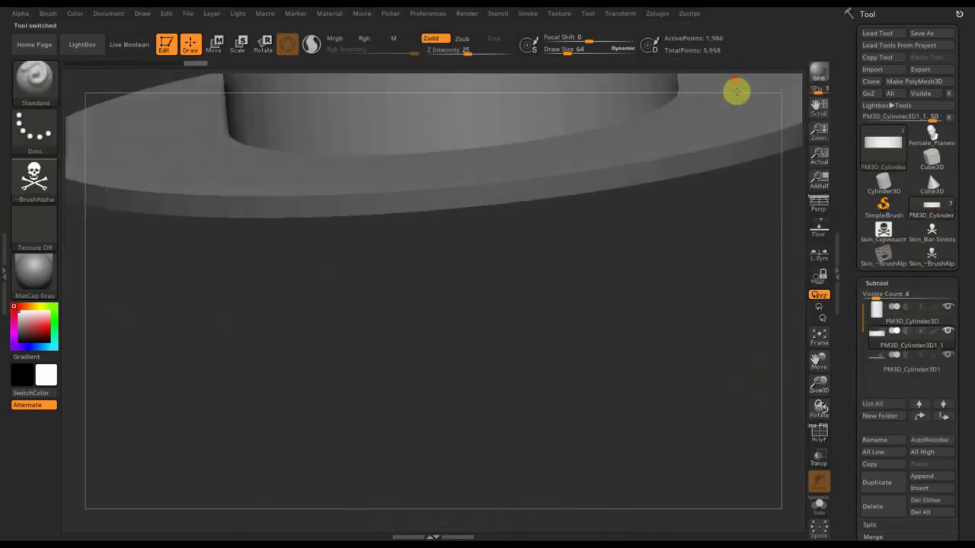
{"action": "left_click_drag", "start_coordinate": [716, 311], "coordinate": [631, 125], "text": "shift"}
{"action": "mouse_move", "coordinate": [620, 187]}
{"action": "left_mouse_down", "text": "alt"}
{"action": "mouse_move", "coordinate": [642, 441]}
{"action": "mouse_move", "coordinate": [601, 361]}
{"action": "left_mouse_up", "text": "alt"}
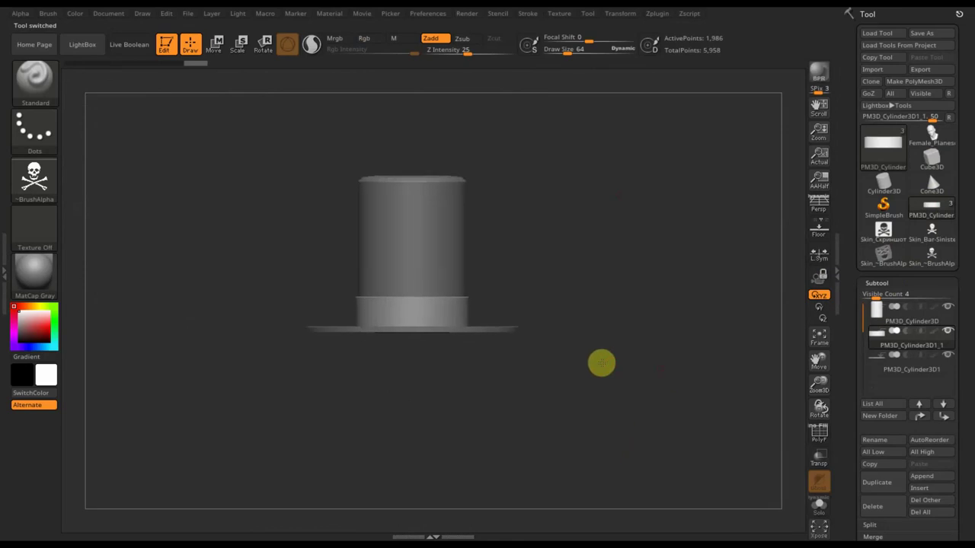
Append the Skin_~BrushAlpha skull mesh to the hat as a new subtool
{"action": "left_click", "coordinate": [876, 326]}
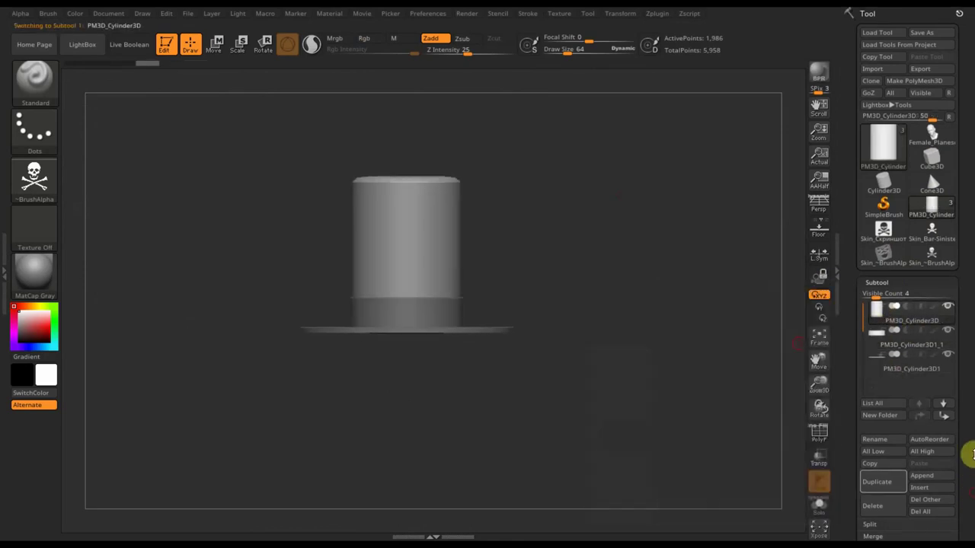
{"action": "left_click_drag", "start_coordinate": [972, 454], "coordinate": [935, 416]}
{"action": "left_click", "coordinate": [930, 415]}
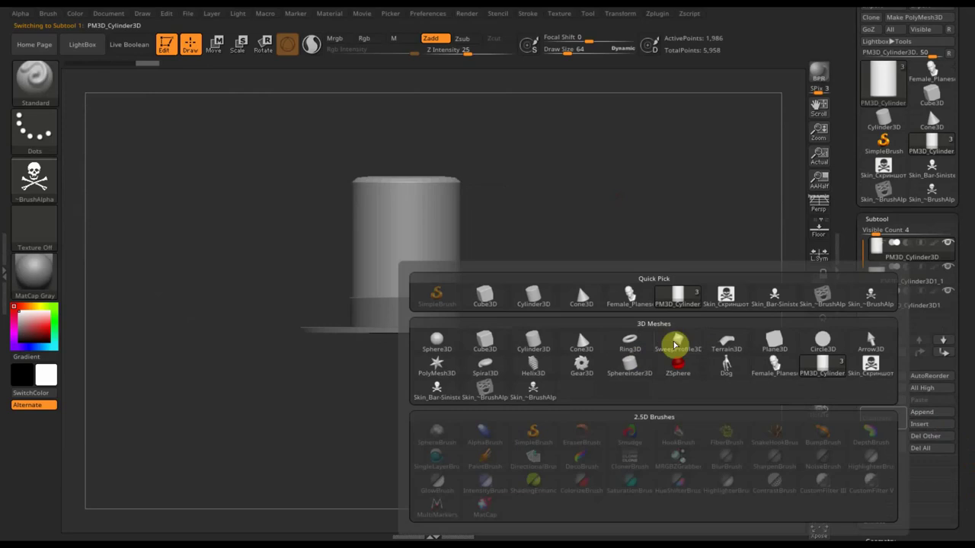
{"action": "left_click", "coordinate": [870, 293]}
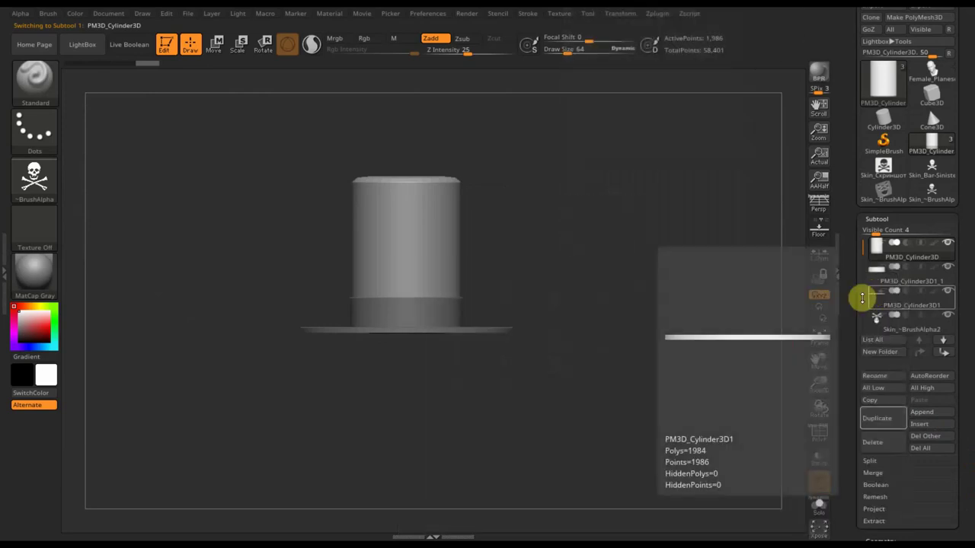
{"action": "mouse_move", "coordinate": [665, 346]}
{"action": "left_mouse_down"}
{"action": "mouse_move", "coordinate": [617, 352]}
{"action": "mouse_move", "coordinate": [593, 339]}
{"action": "left_mouse_up"}
{"action": "left_click", "coordinate": [215, 43]}
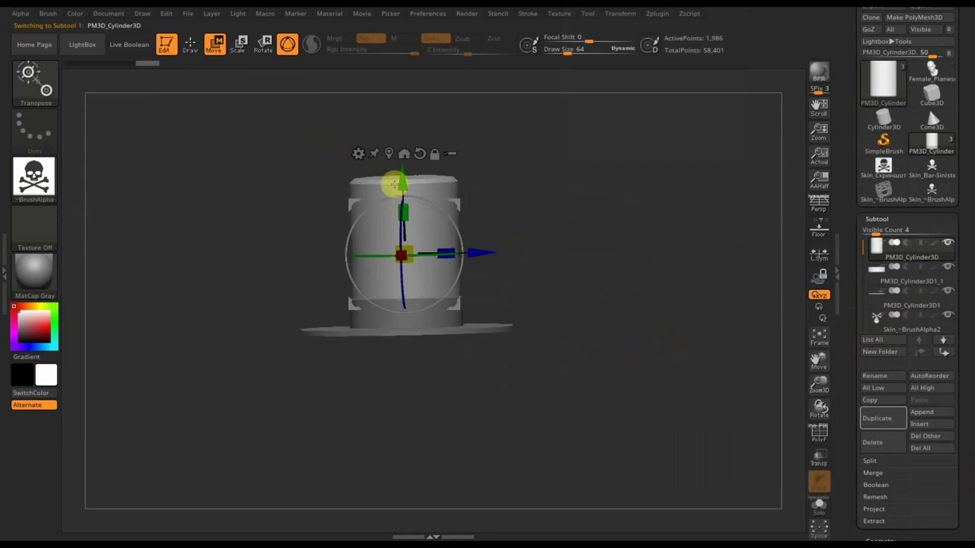
Select the skull emblem subtool and slide it along its depth axis toward the crown front
{"action": "mouse_move", "coordinate": [474, 255]}
{"action": "left_mouse_down"}
{"action": "mouse_move", "coordinate": [487, 272]}
{"action": "mouse_move", "coordinate": [493, 262]}
{"action": "left_mouse_up"}
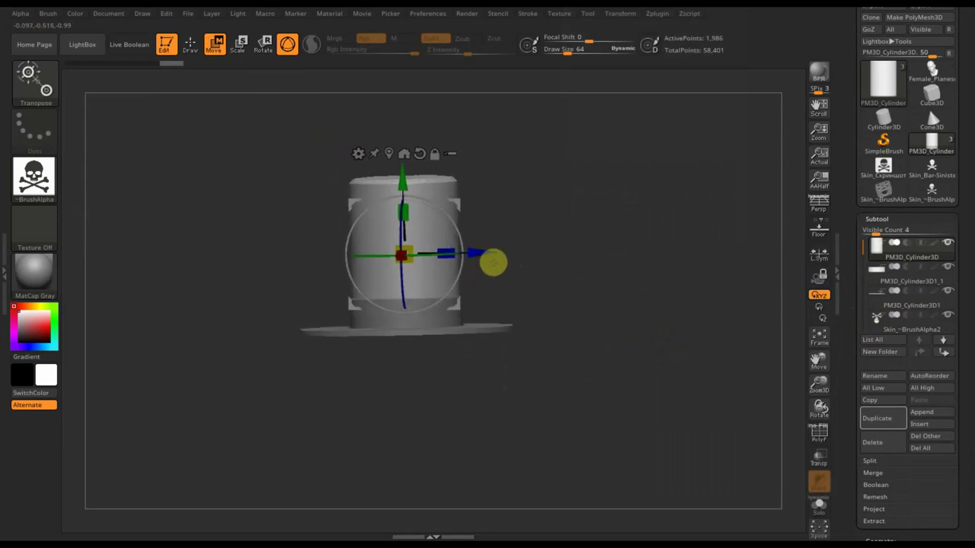
{"action": "key", "text": "ctrl"}
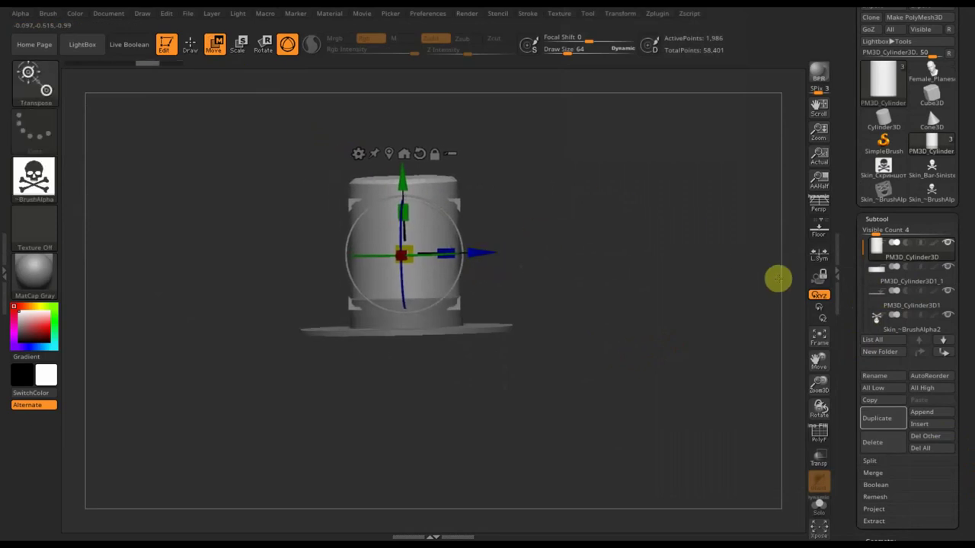
{"action": "left_click", "coordinate": [876, 326]}
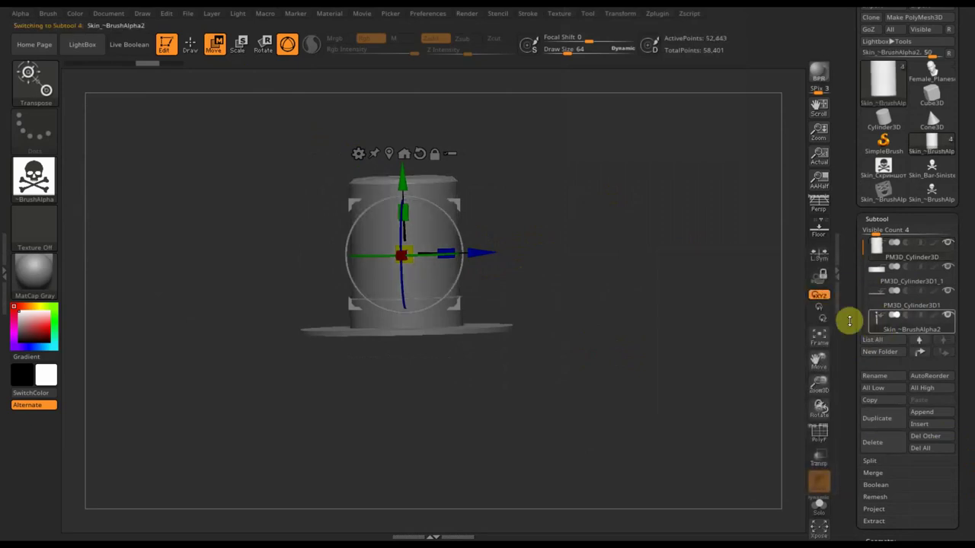
{"action": "left_click_drag", "start_coordinate": [491, 258], "coordinate": [398, 256]}
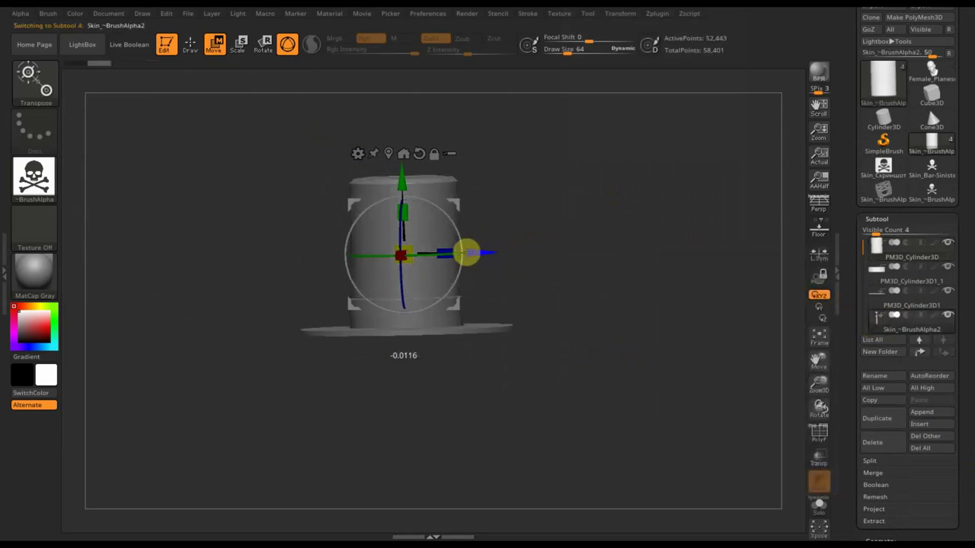
{"action": "mouse_move", "coordinate": [569, 276]}
{"action": "left_mouse_down"}
{"action": "mouse_move", "coordinate": [630, 274]}
{"action": "mouse_move", "coordinate": [617, 281]}
{"action": "left_mouse_up"}
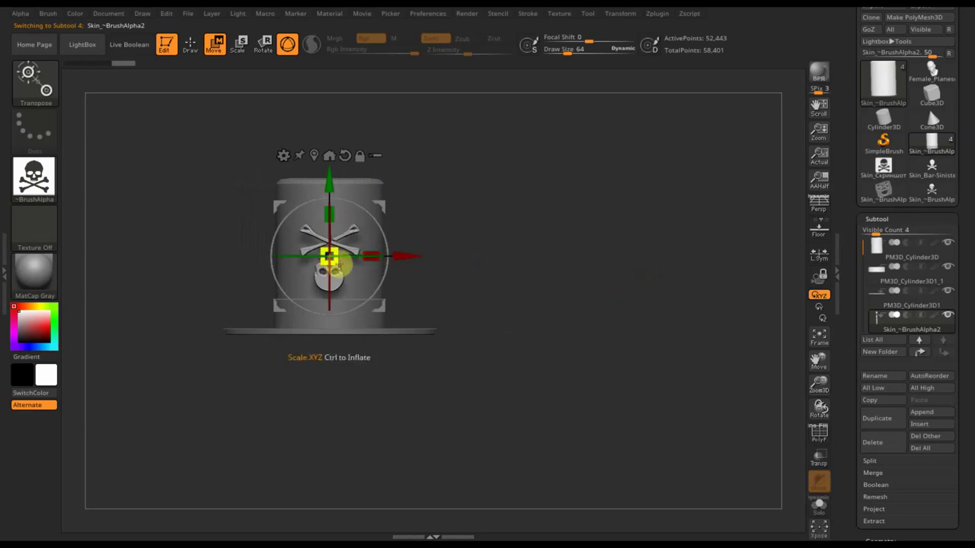
Scale the skull emblem to about 1.5, rotate it 90° upright, and centre it on the crown
{"action": "left_click_drag", "start_coordinate": [339, 262], "coordinate": [349, 272]}
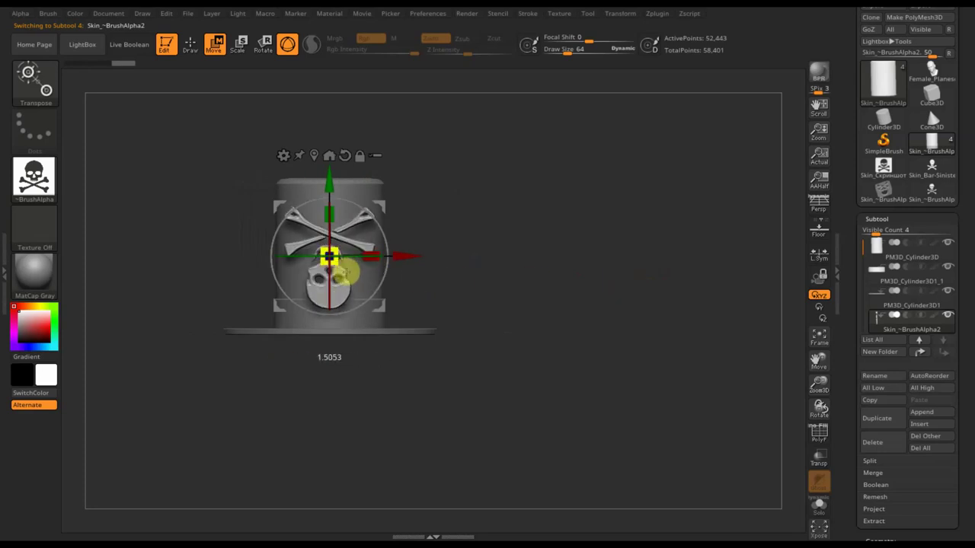
{"action": "mouse_move", "coordinate": [379, 224]}
{"action": "left_mouse_down"}
{"action": "mouse_move", "coordinate": [292, 196]}
{"action": "mouse_move", "coordinate": [261, 267]}
{"action": "mouse_move", "coordinate": [268, 292]}
{"action": "left_mouse_up"}
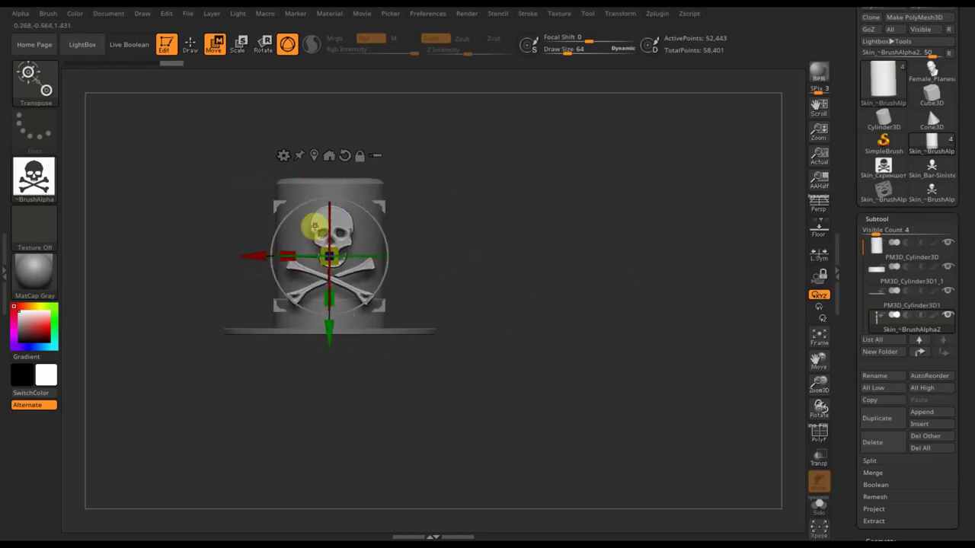
{"action": "left_click_drag", "start_coordinate": [329, 338], "coordinate": [323, 329]}
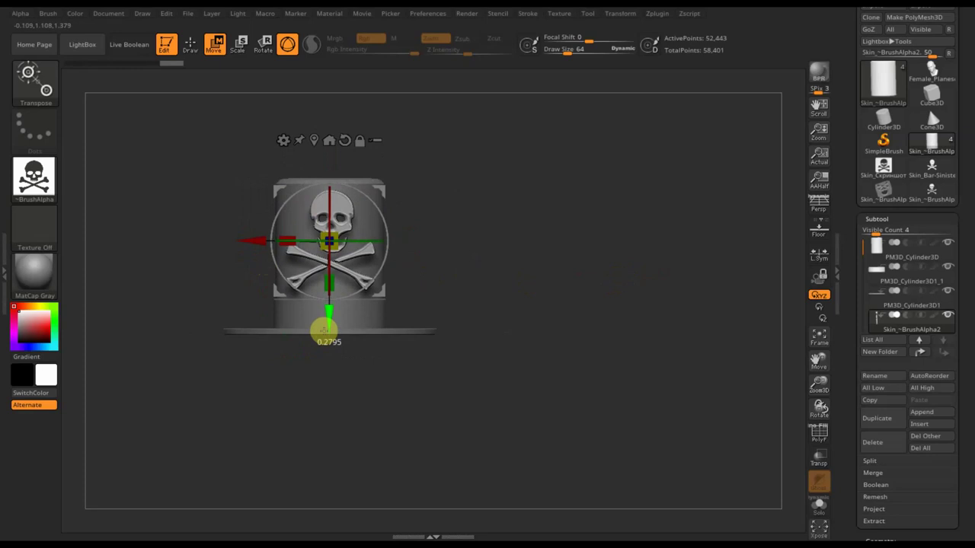
{"action": "mouse_move", "coordinate": [246, 239]}
{"action": "left_mouse_down"}
{"action": "mouse_move", "coordinate": [256, 248]}
{"action": "mouse_move", "coordinate": [253, 240]}
{"action": "left_mouse_up"}
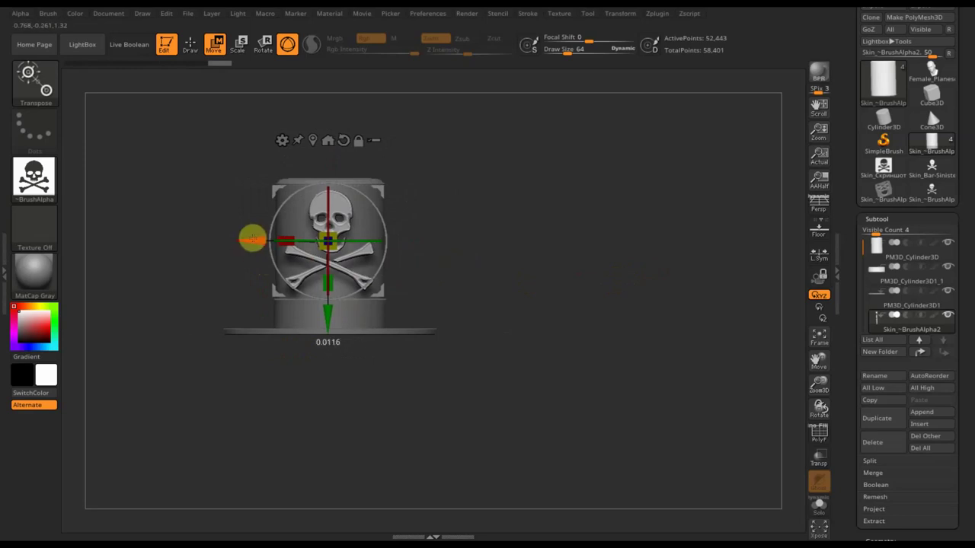
{"action": "mouse_move", "coordinate": [517, 276]}
{"action": "left_mouse_down"}
{"action": "mouse_move", "coordinate": [555, 365]}
{"action": "mouse_move", "coordinate": [606, 316]}
{"action": "mouse_move", "coordinate": [649, 331]}
{"action": "mouse_move", "coordinate": [668, 322]}
{"action": "mouse_move", "coordinate": [651, 329]}
{"action": "left_mouse_up"}
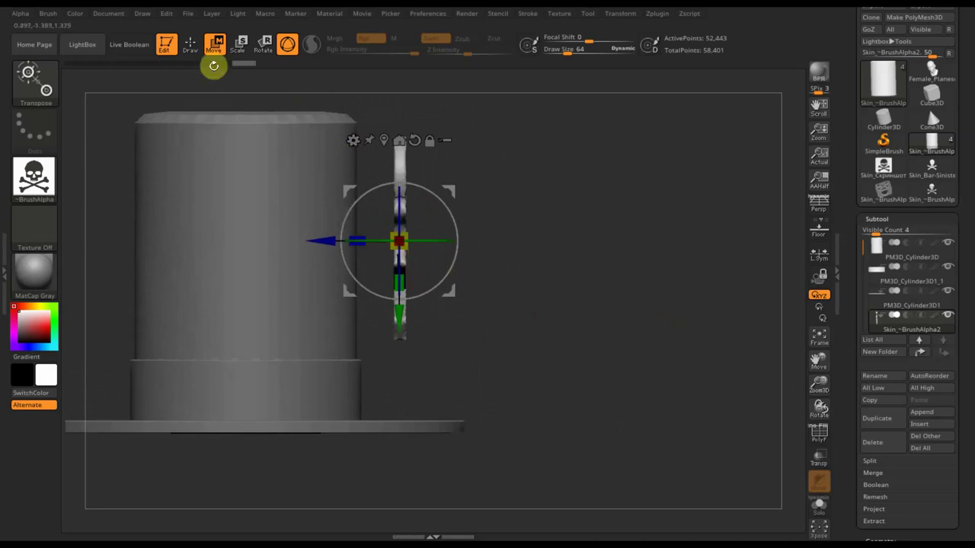
Push the emblem along Z against the crown's front, undoing an accidental stretch
{"action": "left_click", "coordinate": [192, 46]}
{"action": "left_click_drag", "start_coordinate": [515, 254], "coordinate": [446, 252]}
{"action": "mouse_move", "coordinate": [599, 274]}
{"action": "left_mouse_down"}
{"action": "mouse_move", "coordinate": [587, 286]}
{"action": "mouse_move", "coordinate": [723, 284]}
{"action": "left_mouse_up"}
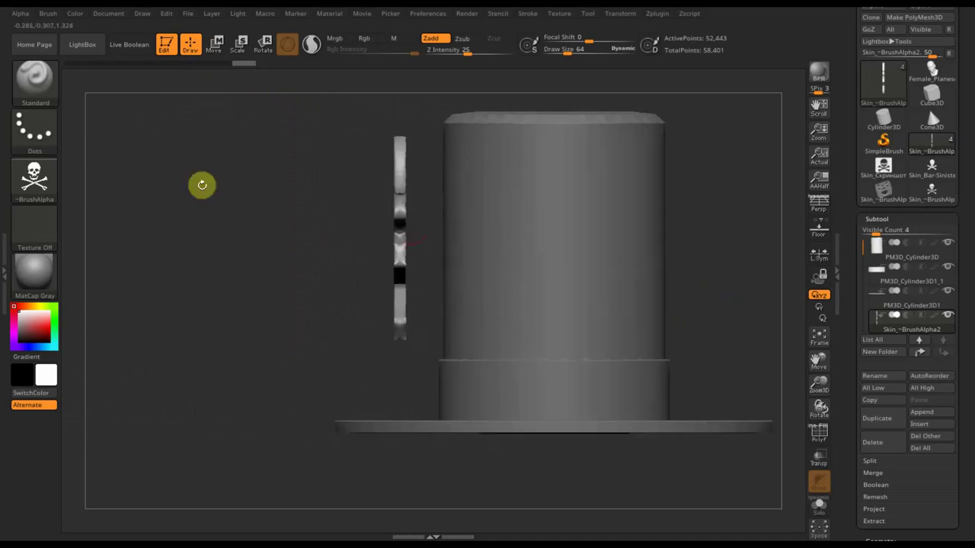
{"action": "key", "text": "w"}
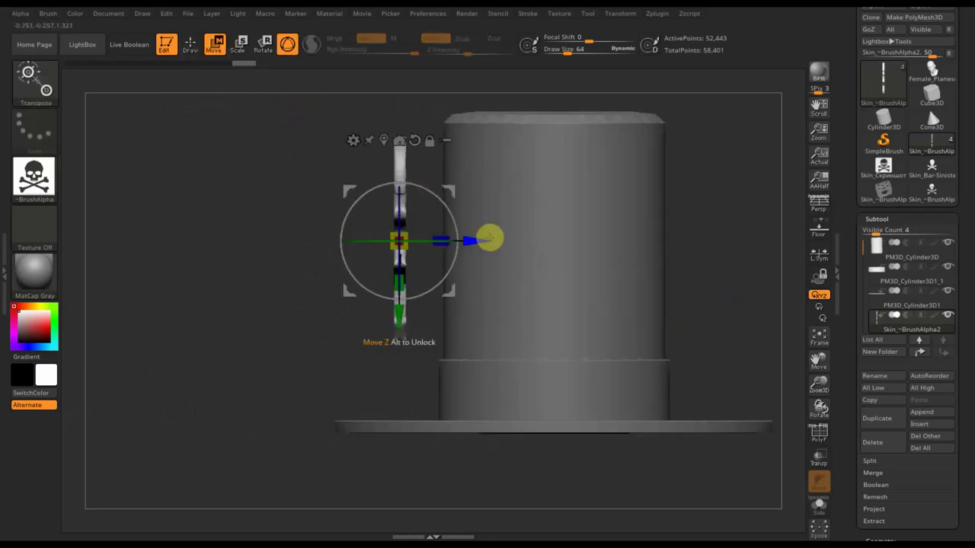
{"action": "left_click_drag", "start_coordinate": [494, 239], "coordinate": [522, 244]}
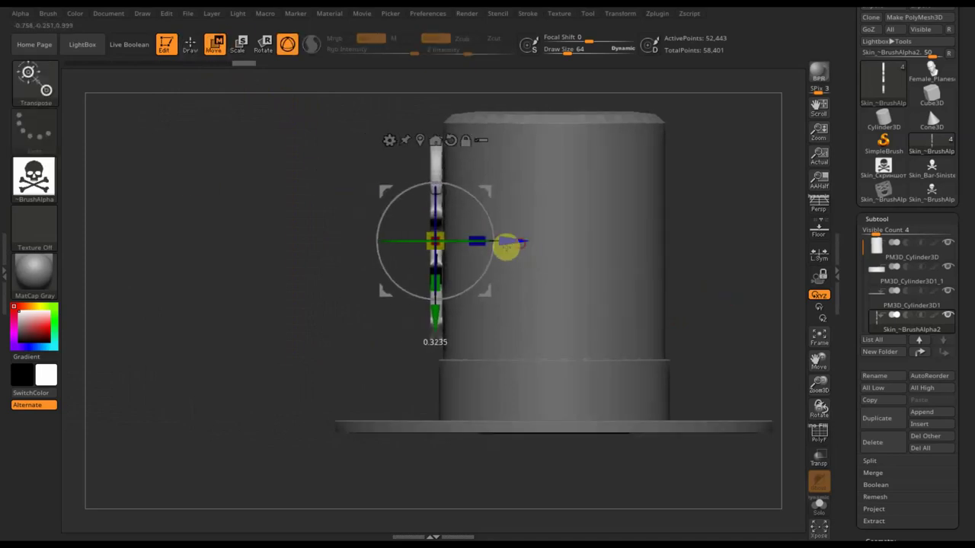
{"action": "left_click_drag", "start_coordinate": [210, 308], "coordinate": [264, 311]}
{"action": "left_click_drag", "start_coordinate": [446, 281], "coordinate": [377, 319]}
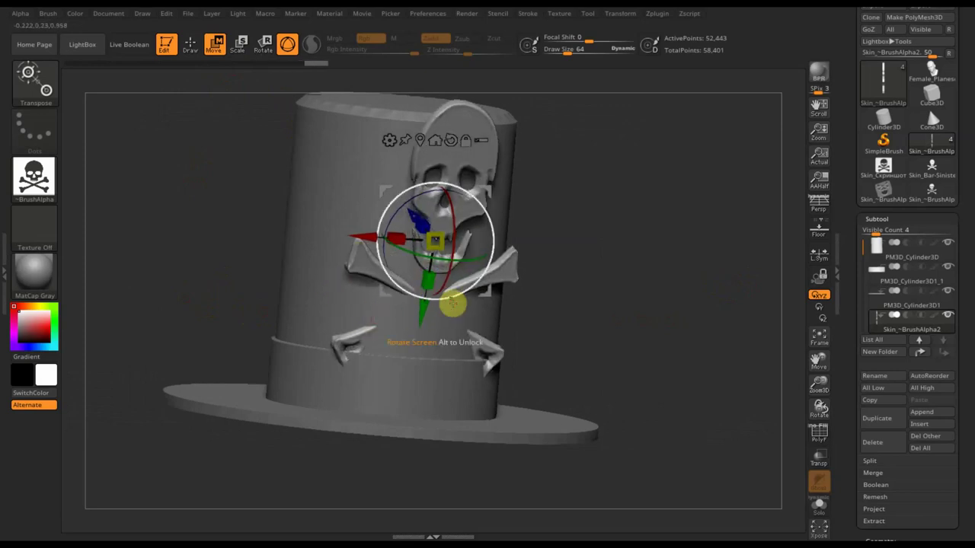
{"action": "key", "text": "ctrl+z"}
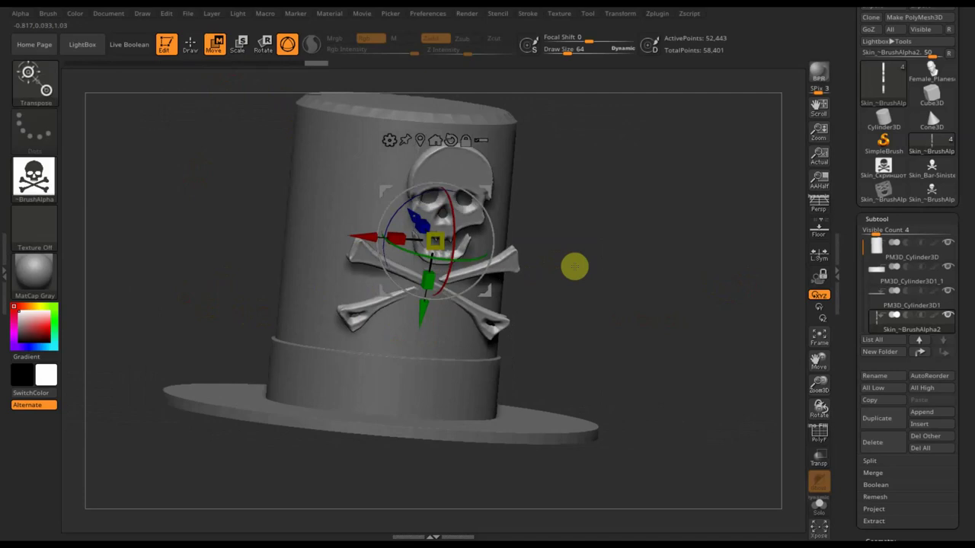
Rotate the emblem upright against the crown, shrink it slightly and lower it
{"action": "mouse_move", "coordinate": [638, 263]}
{"action": "left_mouse_down", "text": "shift"}
{"action": "mouse_move", "coordinate": [638, 273]}
{"action": "mouse_move", "coordinate": [583, 289]}
{"action": "left_mouse_up", "text": "shift"}
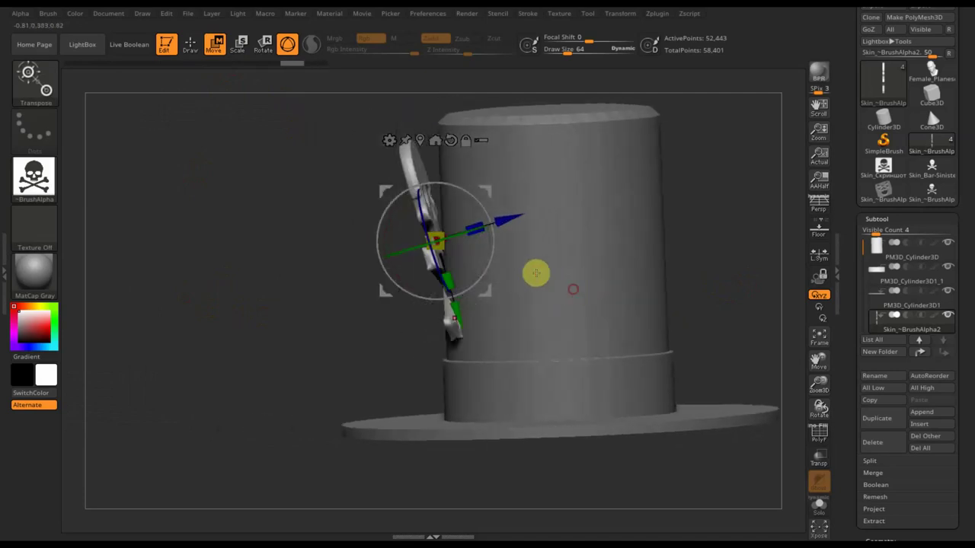
{"action": "left_click_drag", "start_coordinate": [750, 257], "coordinate": [733, 262], "text": "shift"}
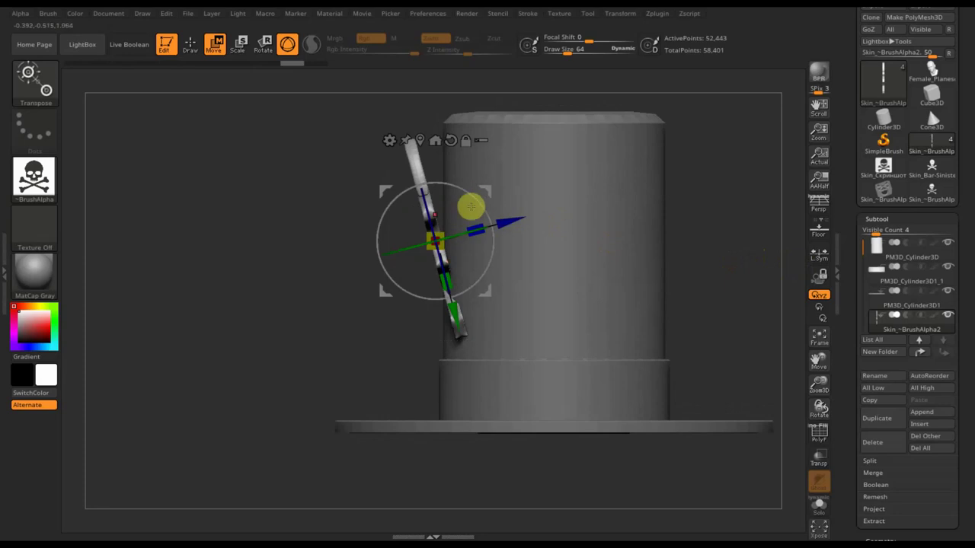
{"action": "left_click_drag", "start_coordinate": [472, 201], "coordinate": [482, 213]}
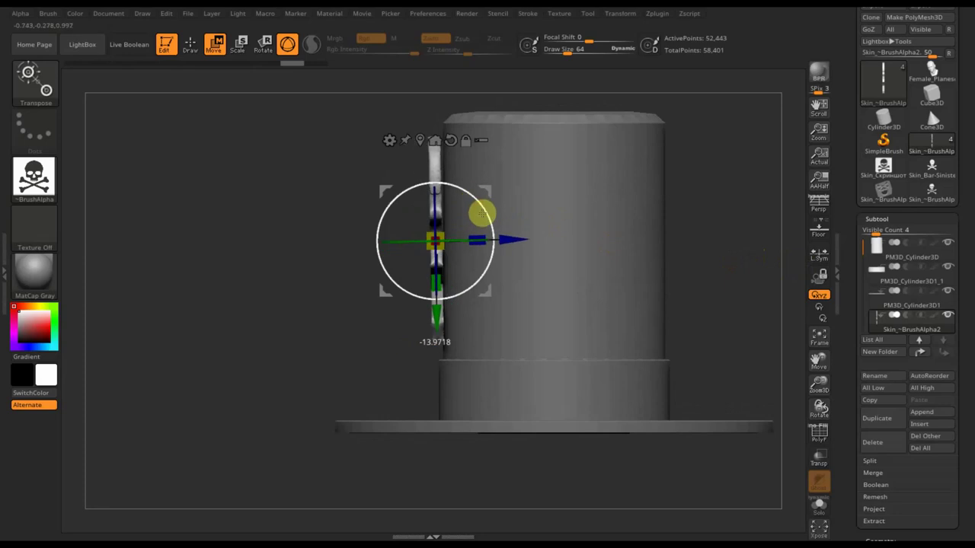
{"action": "mouse_move", "coordinate": [683, 255]}
{"action": "left_mouse_down"}
{"action": "mouse_move", "coordinate": [733, 257]}
{"action": "mouse_move", "coordinate": [703, 266]}
{"action": "left_mouse_up"}
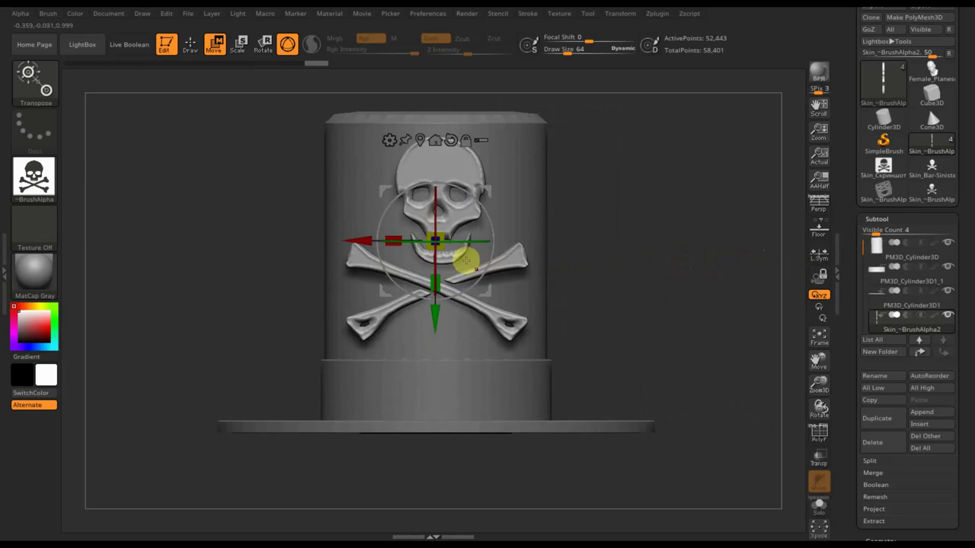
{"action": "left_click_drag", "start_coordinate": [441, 245], "coordinate": [434, 242]}
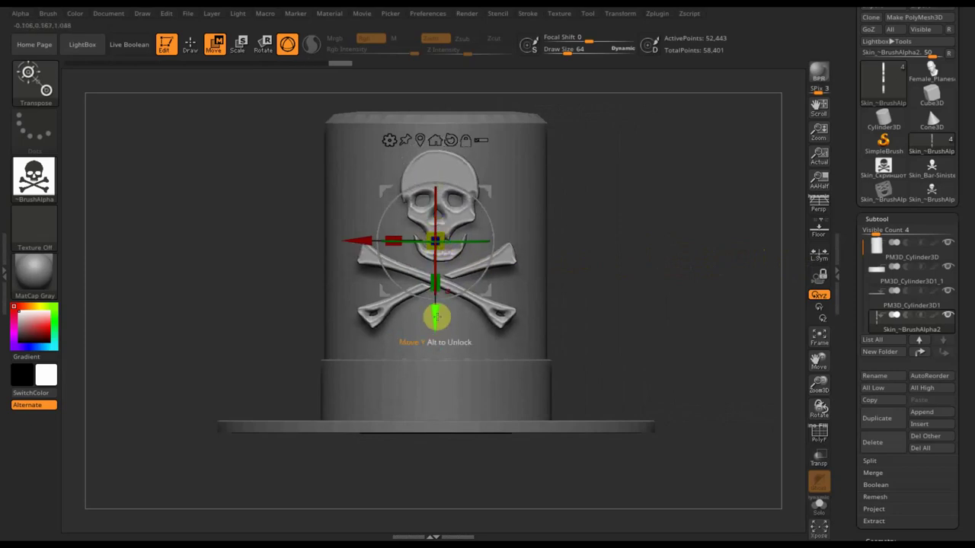
{"action": "left_click_drag", "start_coordinate": [435, 316], "coordinate": [432, 332]}
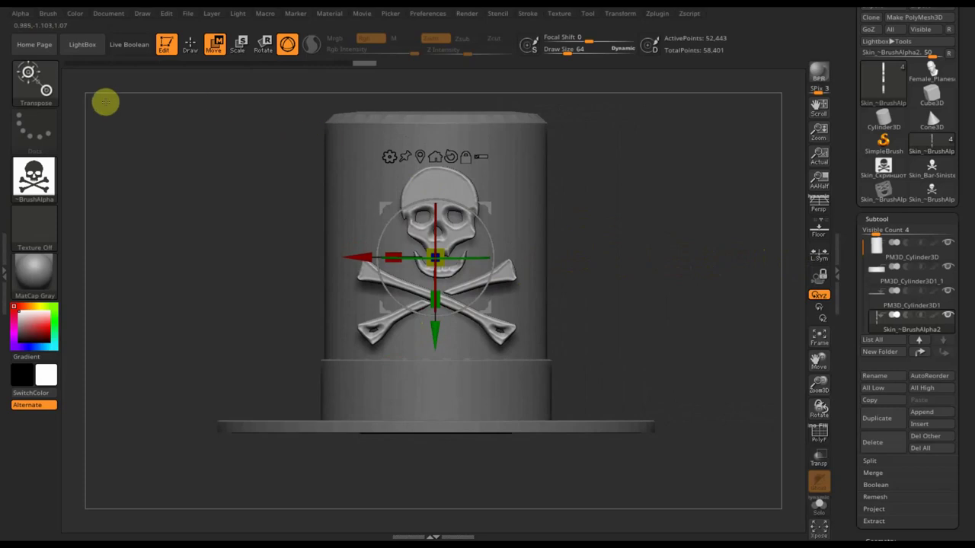
{"action": "left_click", "coordinate": [191, 47]}
{"action": "left_click", "coordinate": [38, 79]}
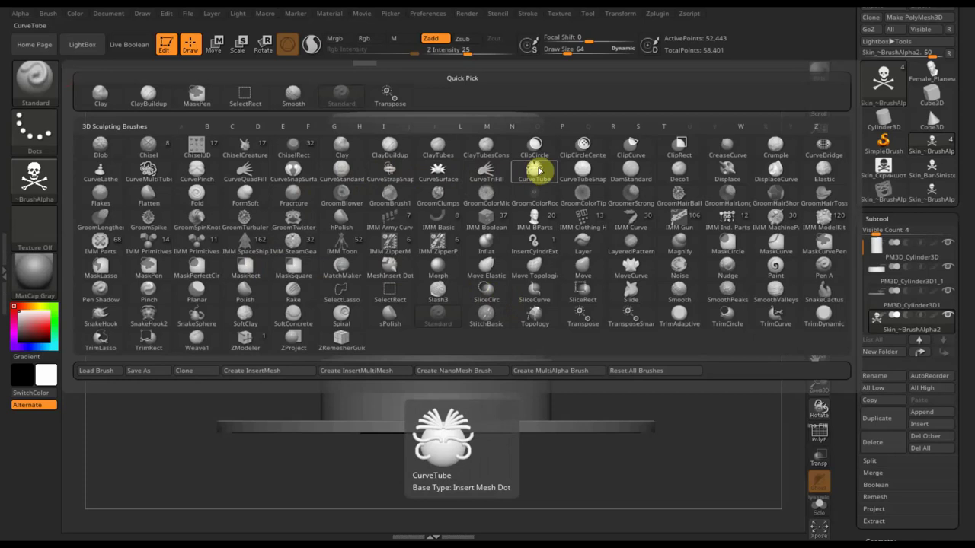
Choose the MatchMaker brush and orbit the hat to a flat side view
{"action": "left_click", "coordinate": [335, 265]}
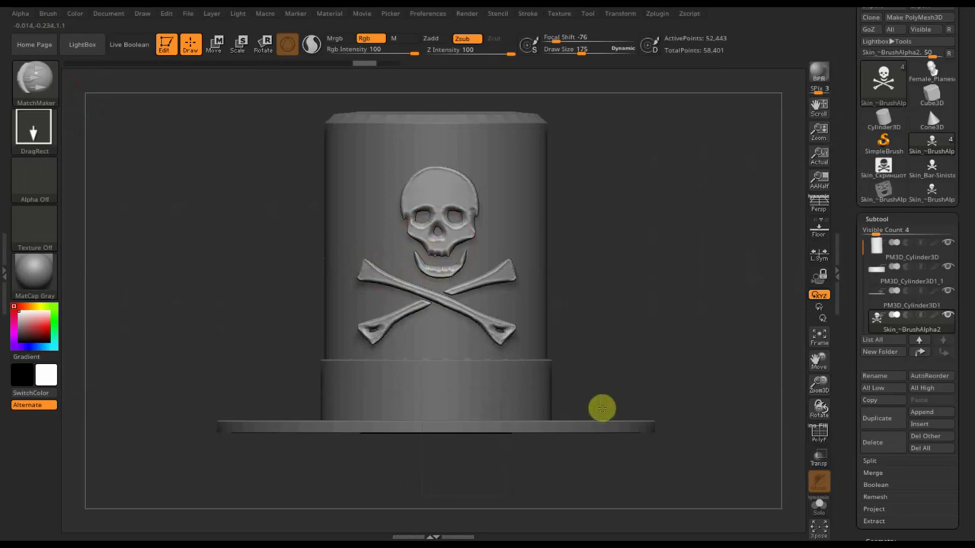
{"action": "left_click_drag", "start_coordinate": [644, 338], "coordinate": [579, 334]}
{"action": "mouse_move", "coordinate": [402, 279]}
{"action": "left_mouse_down"}
{"action": "mouse_move", "coordinate": [410, 386]}
{"action": "mouse_move", "coordinate": [400, 379]}
{"action": "mouse_move", "coordinate": [437, 361]}
{"action": "mouse_move", "coordinate": [447, 320]}
{"action": "mouse_move", "coordinate": [411, 309]}
{"action": "mouse_move", "coordinate": [403, 294]}
{"action": "left_mouse_up"}
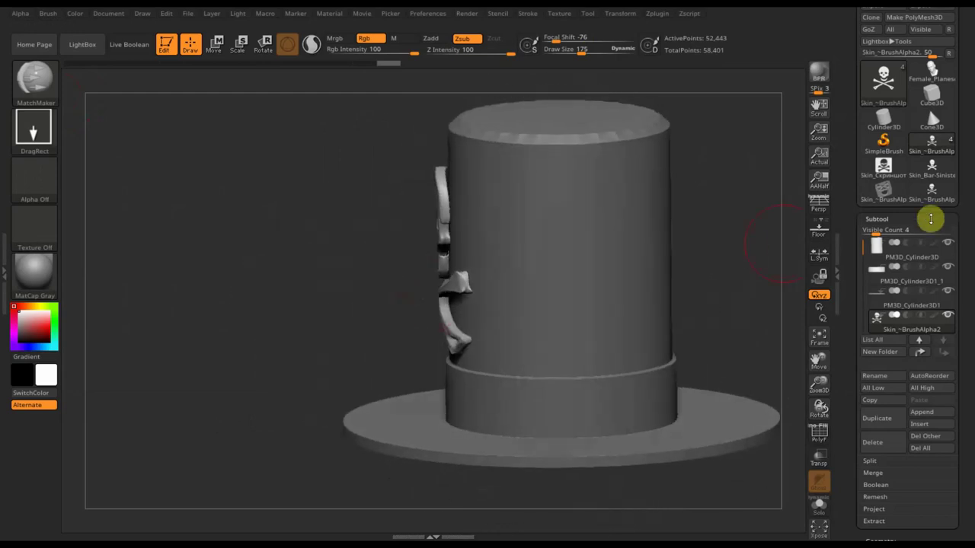
{"action": "left_click_drag", "start_coordinate": [739, 255], "coordinate": [742, 276], "text": "shift"}
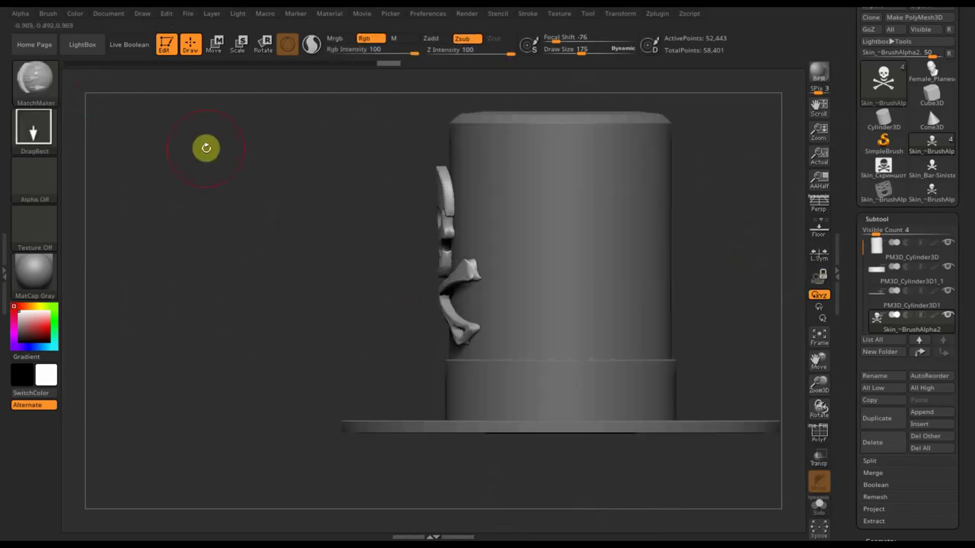
{"action": "left_click", "coordinate": [215, 43]}
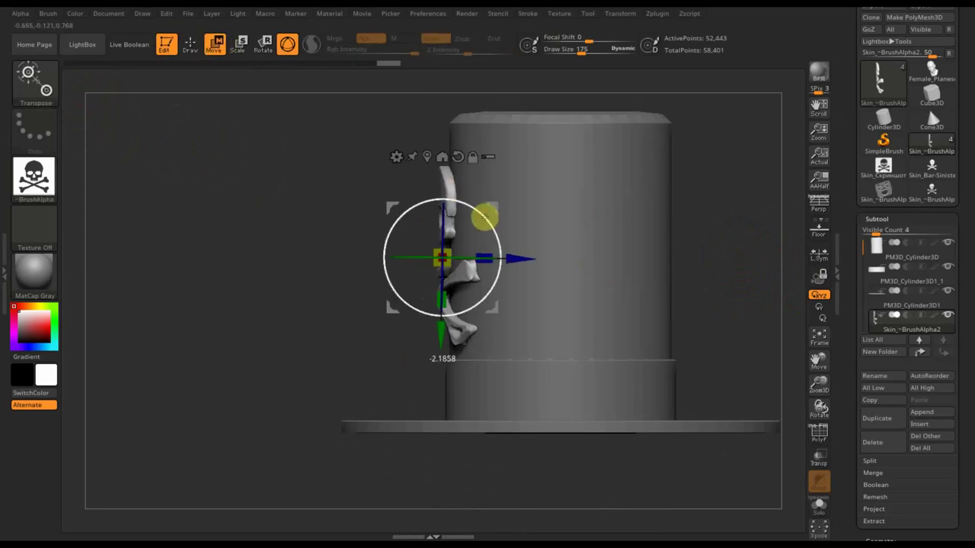
Ease the emblem slightly outward, then press it onto the curved crown with a MatchMaker stroke
{"action": "left_click_drag", "start_coordinate": [512, 255], "coordinate": [522, 257]}
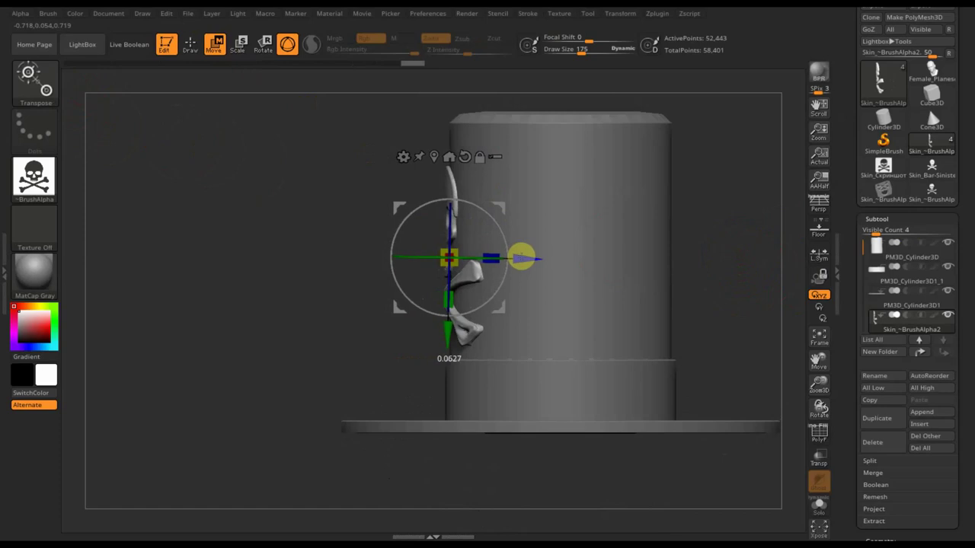
{"action": "left_click_drag", "start_coordinate": [274, 254], "coordinate": [329, 255]}
{"action": "mouse_move", "coordinate": [692, 236]}
{"action": "left_mouse_down"}
{"action": "mouse_move", "coordinate": [685, 254]}
{"action": "mouse_move", "coordinate": [761, 266]}
{"action": "mouse_move", "coordinate": [757, 259]}
{"action": "mouse_move", "coordinate": [756, 279]}
{"action": "mouse_move", "coordinate": [701, 261]}
{"action": "left_mouse_up"}
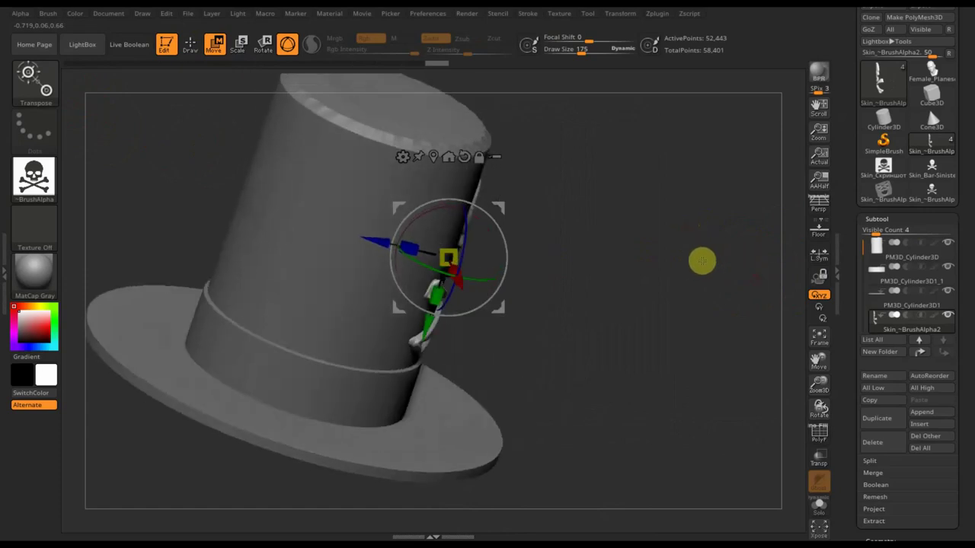
{"action": "left_click", "coordinate": [190, 45]}
{"action": "mouse_move", "coordinate": [631, 246]}
{"action": "left_mouse_down"}
{"action": "mouse_move", "coordinate": [606, 295]}
{"action": "mouse_move", "coordinate": [648, 243]}
{"action": "mouse_move", "coordinate": [633, 249]}
{"action": "mouse_move", "coordinate": [617, 279]}
{"action": "mouse_move", "coordinate": [494, 255]}
{"action": "mouse_move", "coordinate": [474, 263]}
{"action": "mouse_move", "coordinate": [472, 237]}
{"action": "mouse_move", "coordinate": [489, 252]}
{"action": "left_mouse_up"}
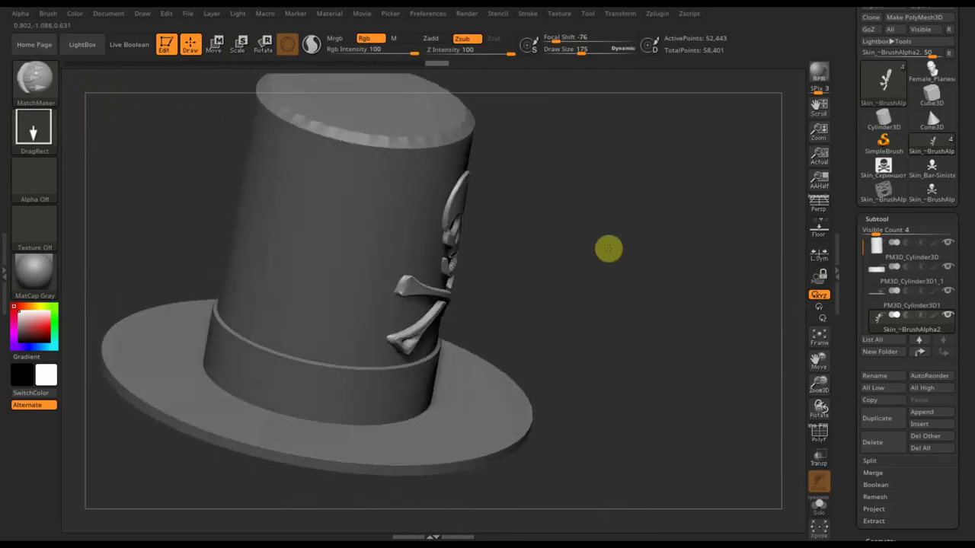
{"action": "mouse_move", "coordinate": [602, 285]}
{"action": "left_mouse_down"}
{"action": "mouse_move", "coordinate": [617, 233]}
{"action": "mouse_move", "coordinate": [624, 251]}
{"action": "left_mouse_up"}
Mask the crown's lower band and stretch its top upward to make it taller
{"action": "left_click", "coordinate": [877, 248]}
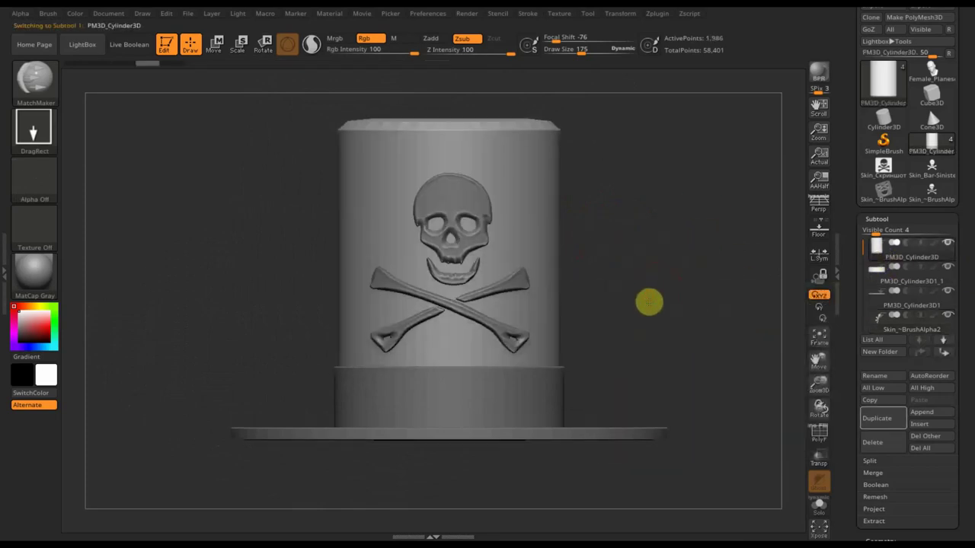
{"action": "left_click_drag", "start_coordinate": [648, 298], "coordinate": [608, 322], "text": "alt"}
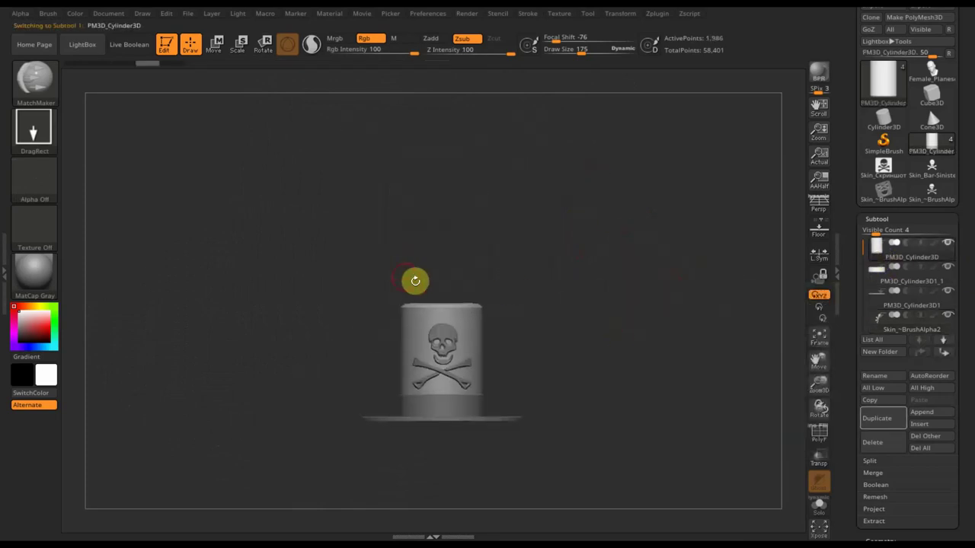
{"action": "mouse_move", "coordinate": [376, 250]}
{"action": "left_mouse_down", "text": "ctrl"}
{"action": "mouse_move", "coordinate": [507, 308]}
{"action": "mouse_move", "coordinate": [564, 295]}
{"action": "left_mouse_up", "text": "ctrl"}
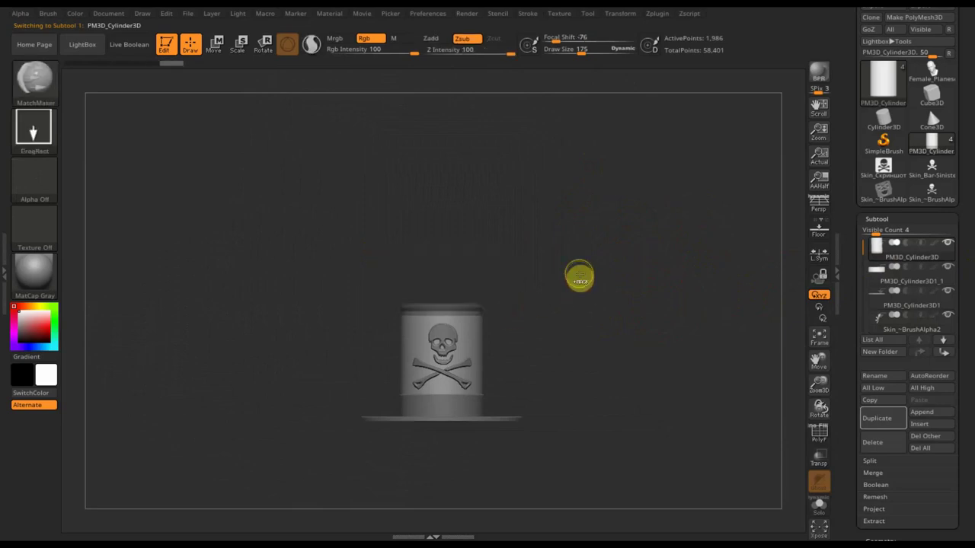
{"action": "left_click", "coordinate": [578, 277], "text": "ctrl"}
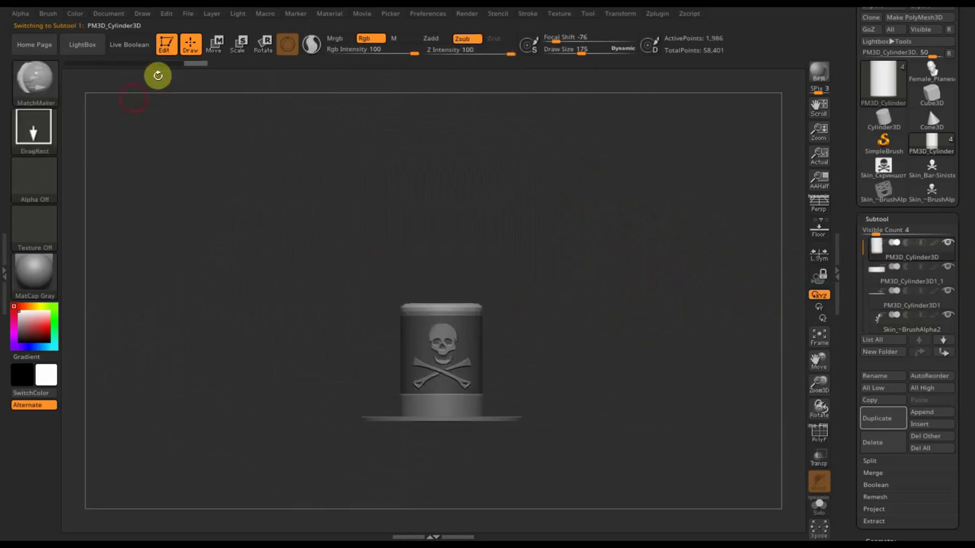
{"action": "left_click", "coordinate": [214, 43]}
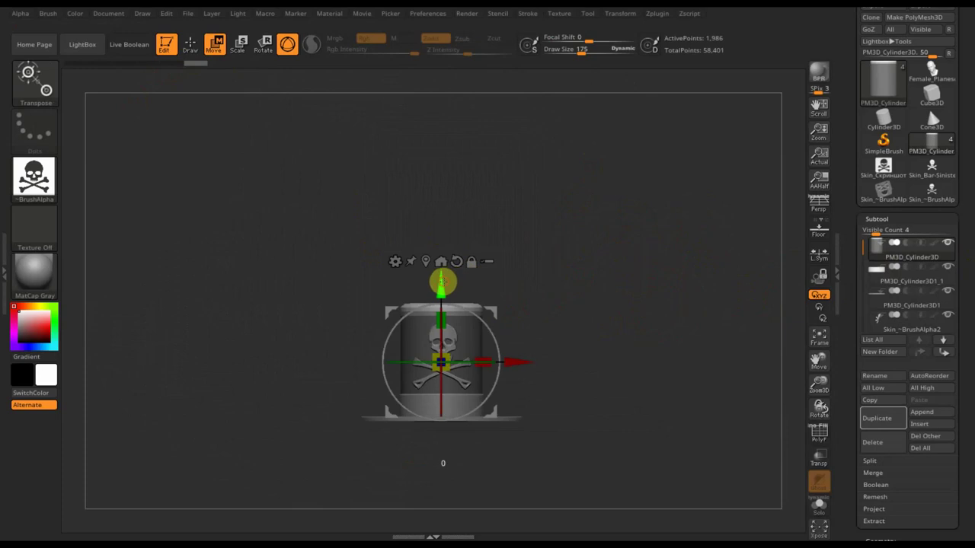
{"action": "left_click_drag", "start_coordinate": [442, 282], "coordinate": [443, 247]}
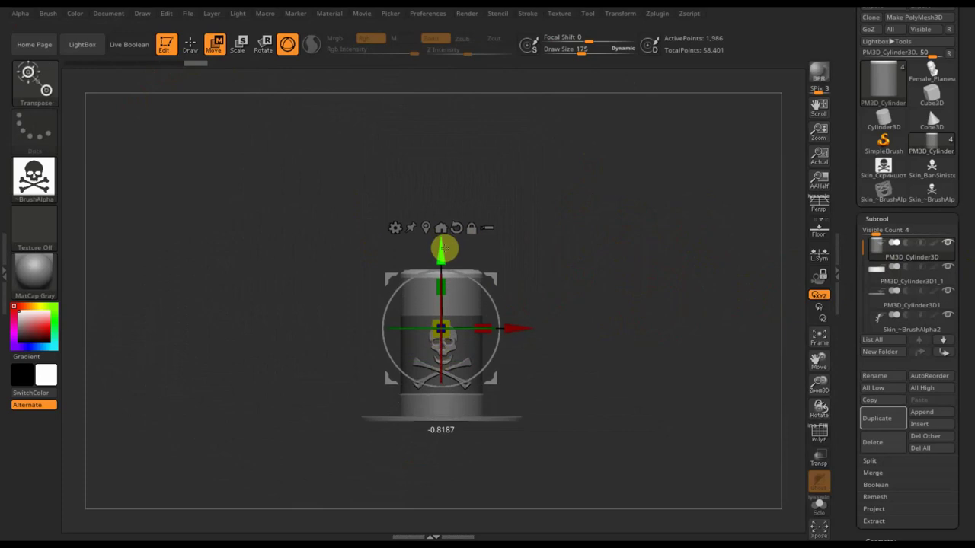
Return to sculpting mode and clear the mask from the crown band
{"action": "mouse_move", "coordinate": [545, 231]}
{"action": "left_mouse_down"}
{"action": "mouse_move", "coordinate": [637, 272]}
{"action": "mouse_move", "coordinate": [647, 266]}
{"action": "left_mouse_up"}
{"action": "left_click", "coordinate": [190, 45]}
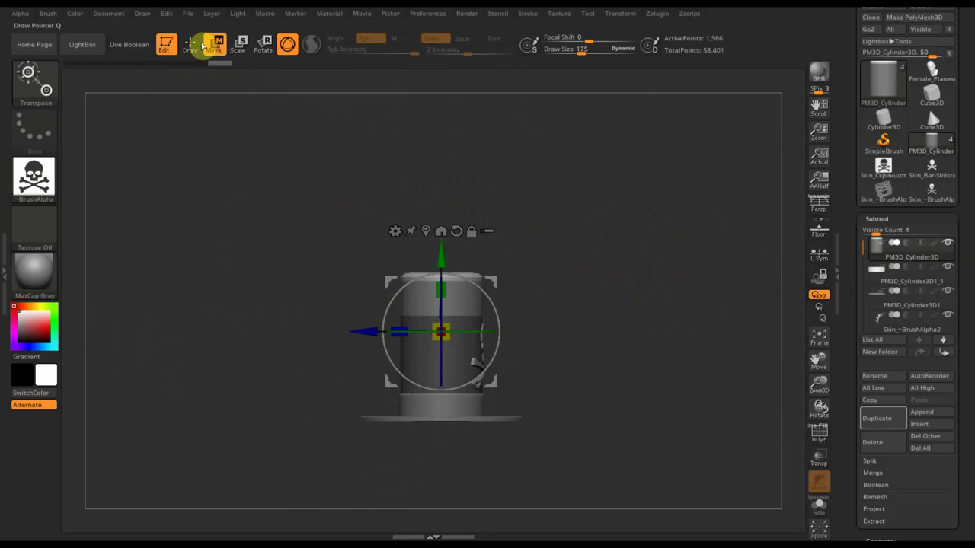
{"action": "left_click_drag", "start_coordinate": [479, 160], "coordinate": [512, 178], "text": "ctrl"}
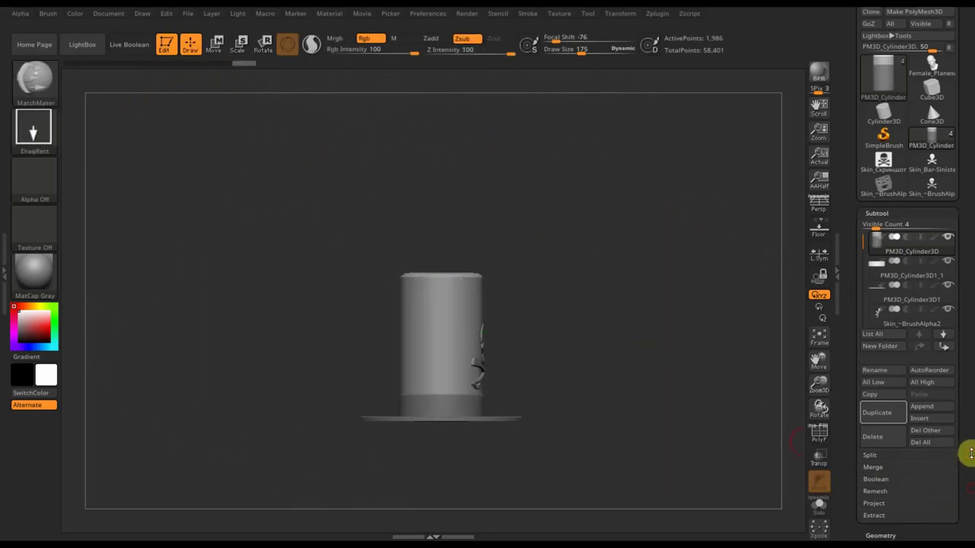
DynaMesh the crown at resolution 128 (105,504 points) after undoing a resolution-280 attempt
{"action": "scroll", "coordinate": [902, 396], "scroll_direction": "down", "scroll_amount": 3}
{"action": "left_click", "coordinate": [881, 377]}
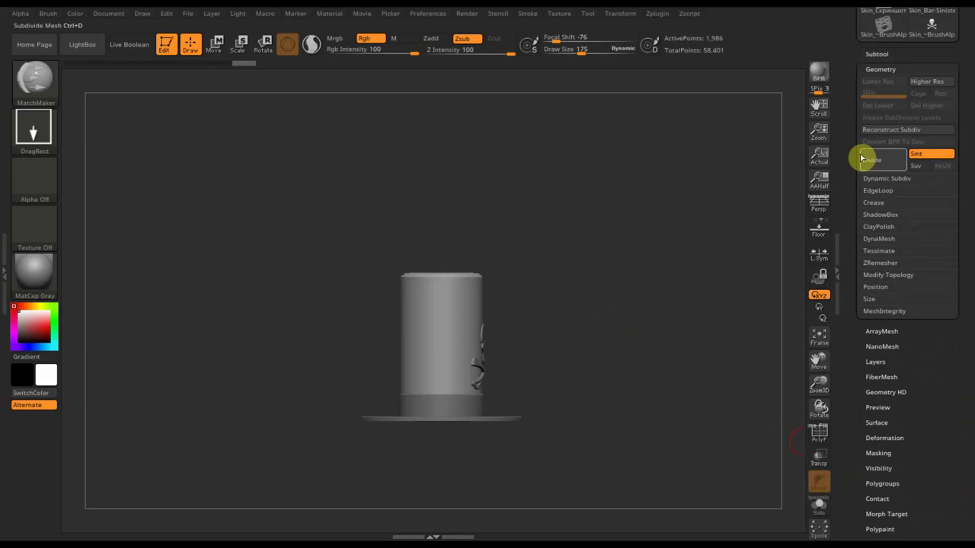
{"action": "left_click", "coordinate": [882, 238]}
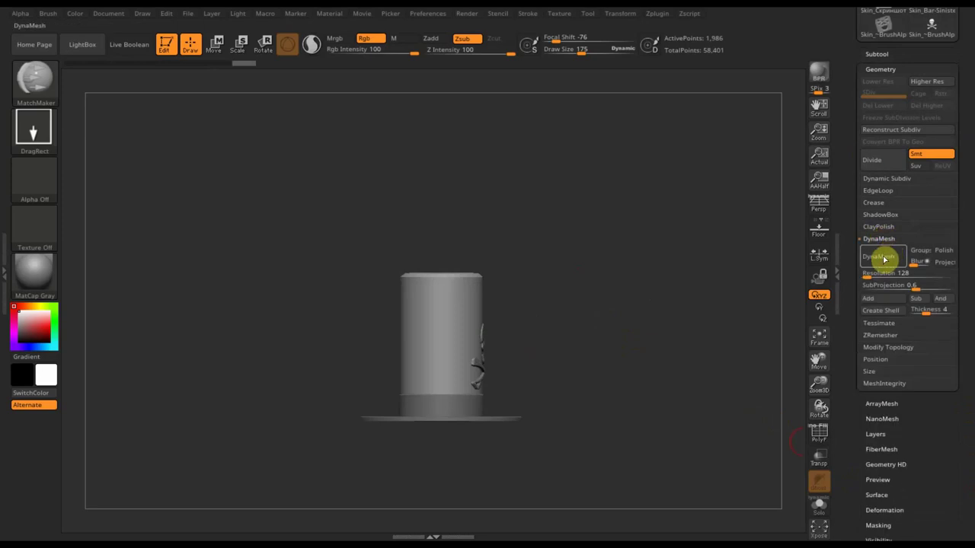
{"action": "left_click_drag", "start_coordinate": [869, 275], "coordinate": [882, 273]}
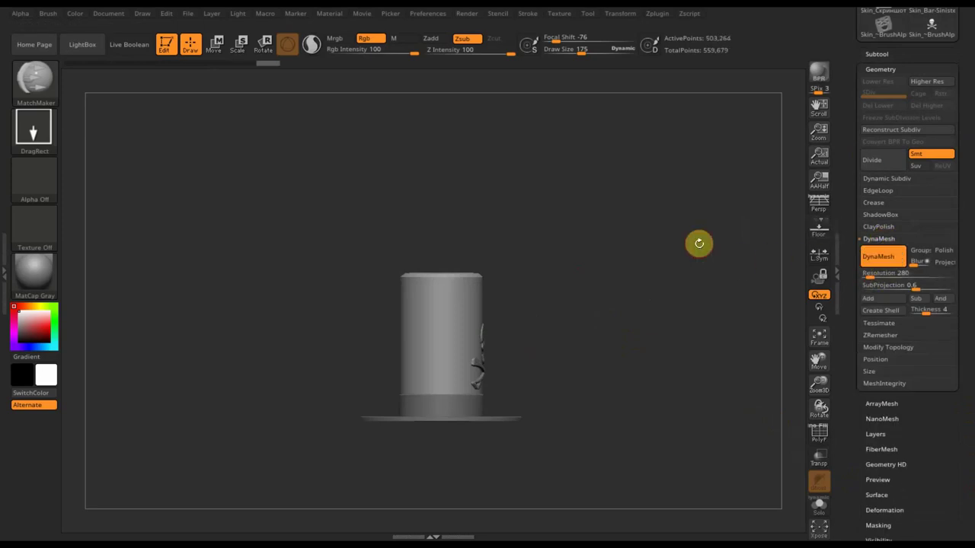
{"action": "key", "text": "ctrl+z"}
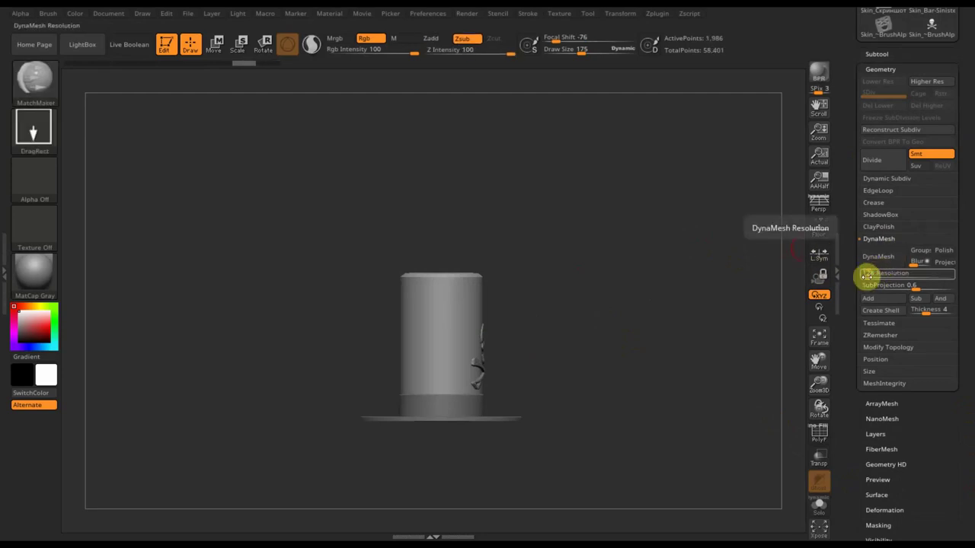
{"action": "type", "text": "128"}
{"action": "left_click", "coordinate": [880, 258]}
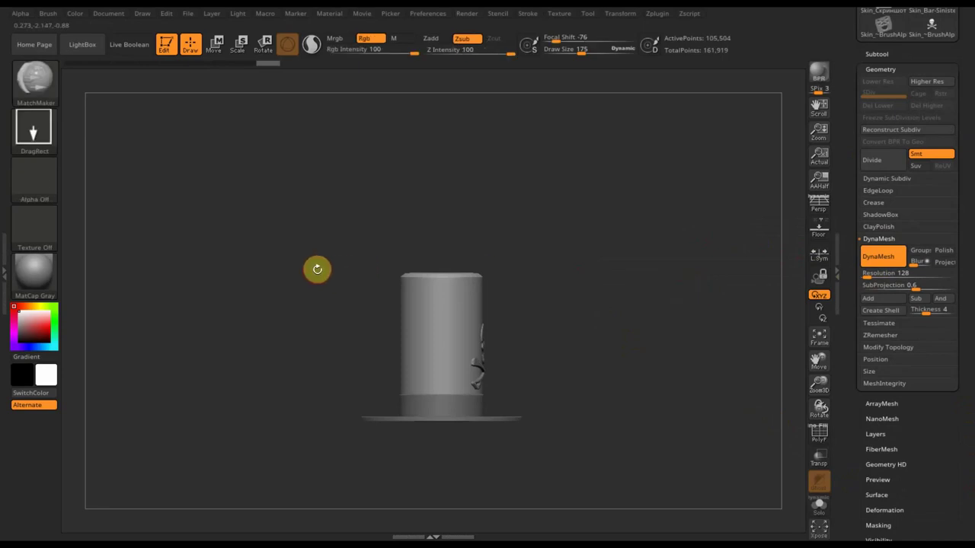
{"action": "left_click", "coordinate": [31, 92], "text": "ctrl+shift"}
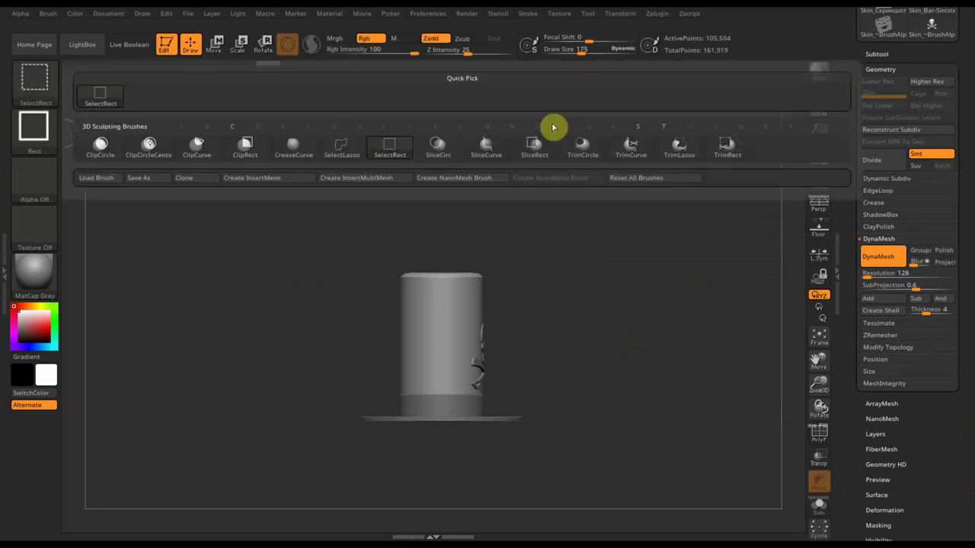
Trim the crown top along a slanted TrimCurve line, then view the hat from below
{"action": "left_click", "coordinate": [629, 145]}
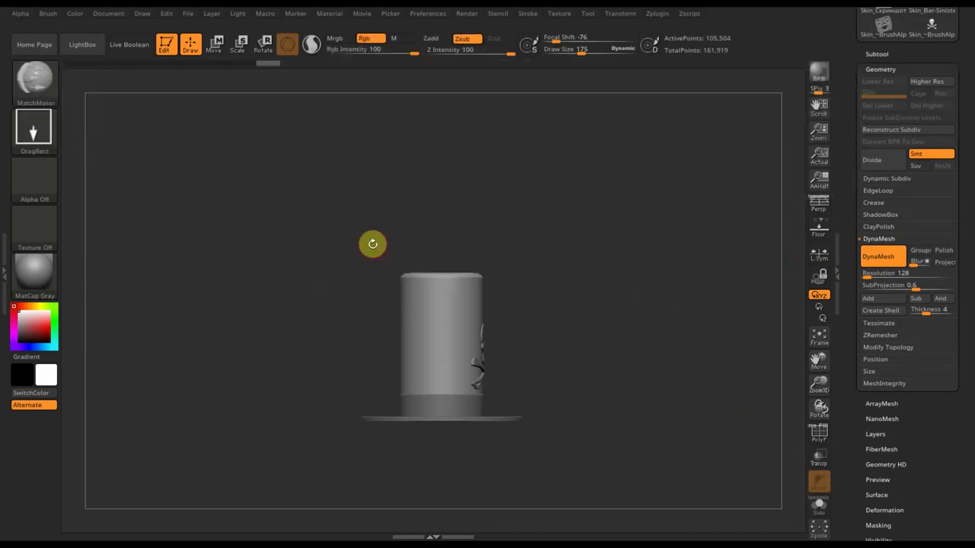
{"action": "mouse_move", "coordinate": [325, 261]}
{"action": "left_mouse_down"}
{"action": "mouse_move", "coordinate": [533, 297]}
{"action": "mouse_move", "coordinate": [513, 309]}
{"action": "mouse_move", "coordinate": [485, 268]}
{"action": "mouse_move", "coordinate": [530, 294]}
{"action": "mouse_move", "coordinate": [584, 305]}
{"action": "left_mouse_up"}
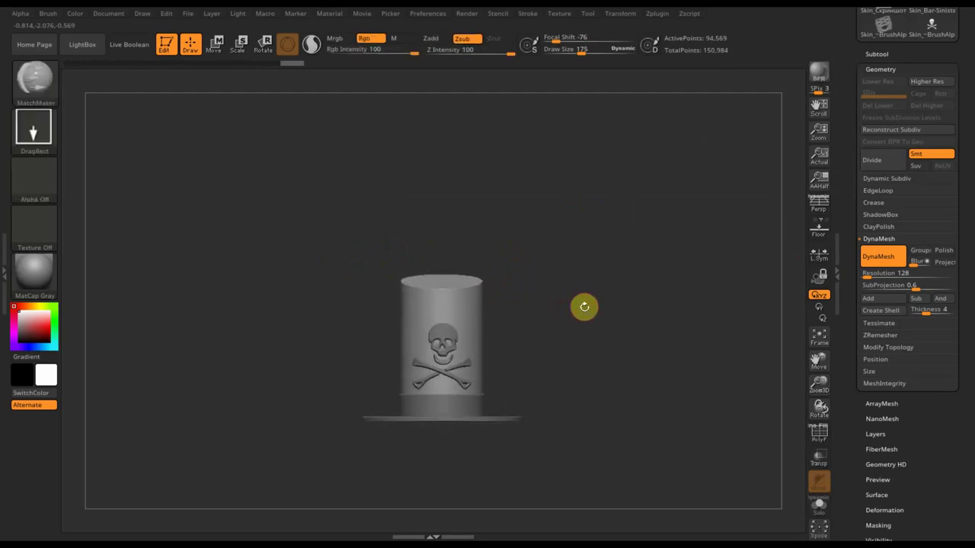
{"action": "mouse_move", "coordinate": [584, 267]}
{"action": "left_mouse_down", "text": "alt"}
{"action": "mouse_move", "coordinate": [603, 333]}
{"action": "mouse_move", "coordinate": [598, 252]}
{"action": "mouse_move", "coordinate": [550, 283]}
{"action": "mouse_move", "coordinate": [629, 276]}
{"action": "mouse_move", "coordinate": [642, 258]}
{"action": "mouse_move", "coordinate": [578, 264]}
{"action": "mouse_move", "coordinate": [621, 348]}
{"action": "mouse_move", "coordinate": [650, 178]}
{"action": "mouse_move", "coordinate": [607, 138]}
{"action": "mouse_move", "coordinate": [599, 178]}
{"action": "mouse_move", "coordinate": [589, 137]}
{"action": "left_mouse_up", "text": "alt"}
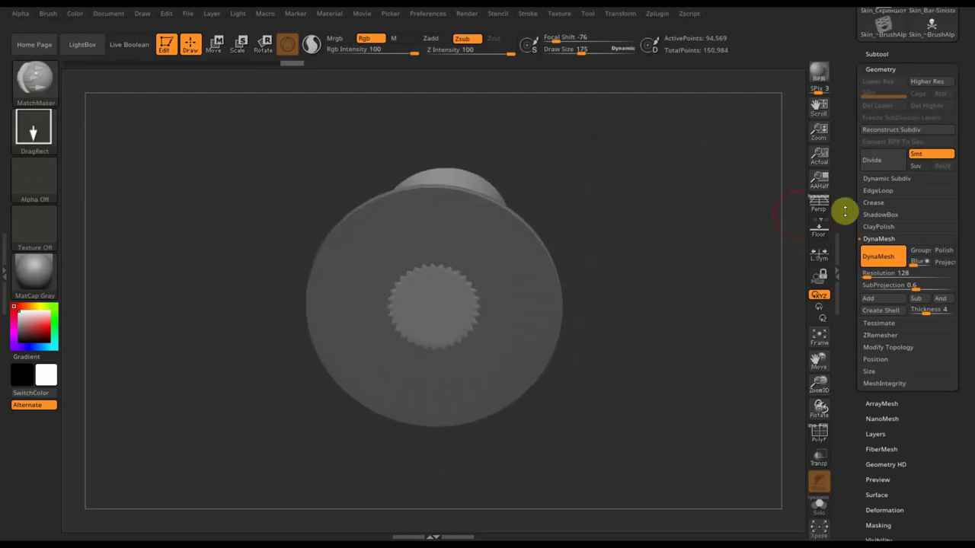
Inspect the PM3D_Cylinder3D1 disc and skull emblem subtools from different angles
{"action": "left_click", "coordinate": [877, 55]}
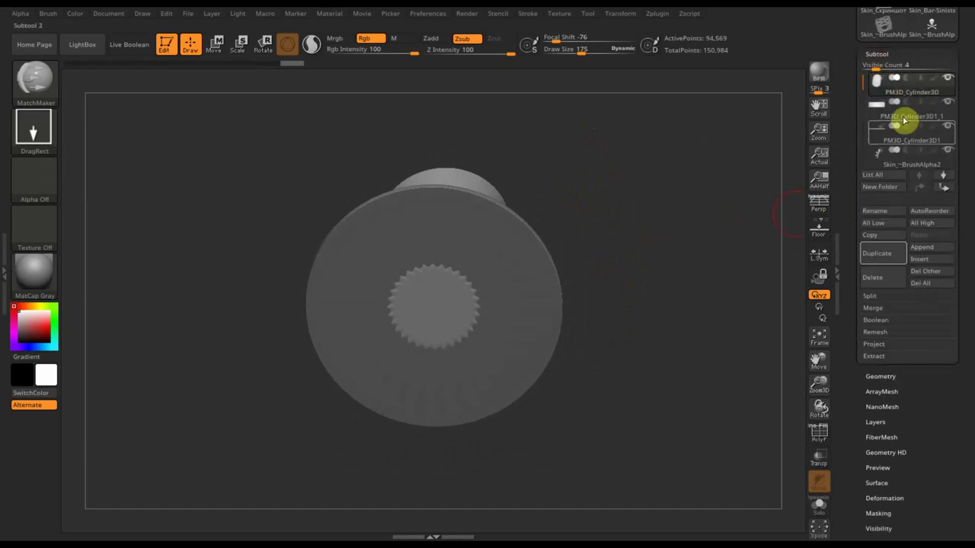
{"action": "left_click", "coordinate": [876, 144]}
{"action": "left_click_drag", "start_coordinate": [660, 225], "coordinate": [655, 319]}
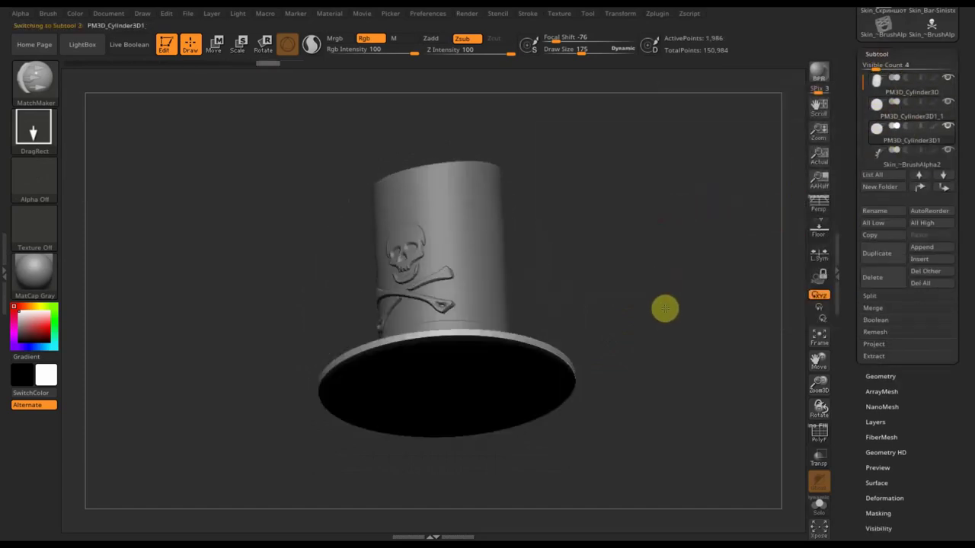
{"action": "left_click", "coordinate": [873, 164]}
{"action": "mouse_move", "coordinate": [645, 226]}
{"action": "left_mouse_down"}
{"action": "mouse_move", "coordinate": [714, 254]}
{"action": "mouse_move", "coordinate": [706, 262]}
{"action": "left_mouse_up"}
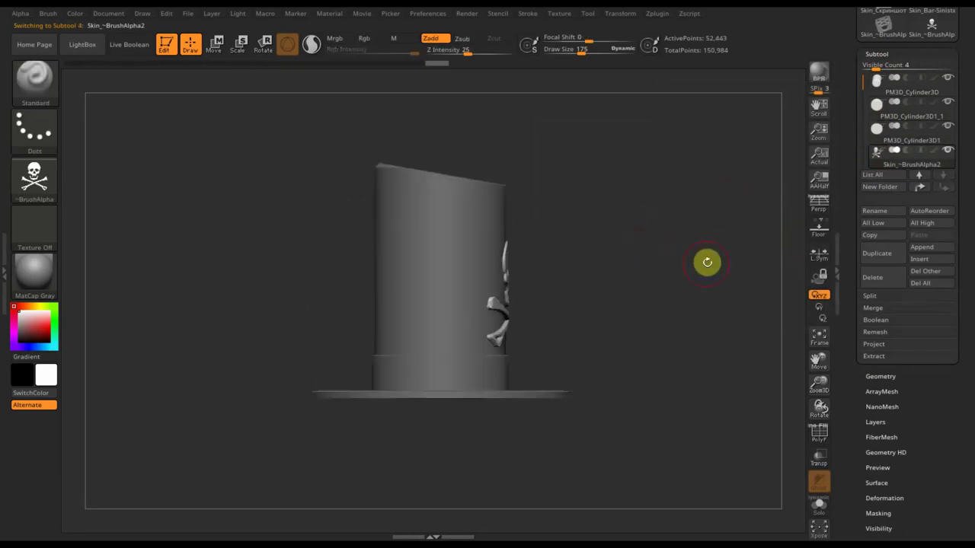
Select the main PM3D_Cylinder3D crown subtool and run MergeDown
{"action": "left_click", "coordinate": [883, 91]}
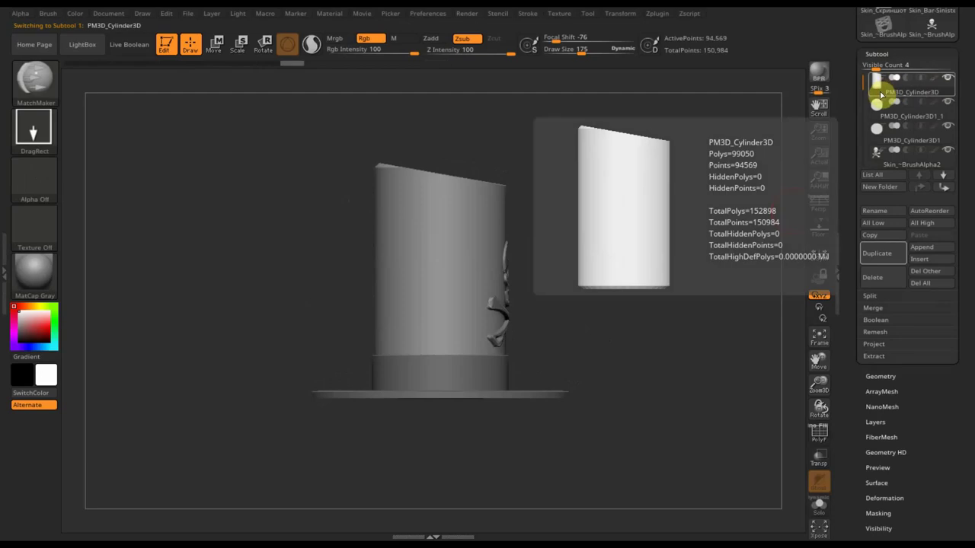
{"action": "left_click", "coordinate": [875, 308]}
{"action": "left_click", "coordinate": [891, 320]}
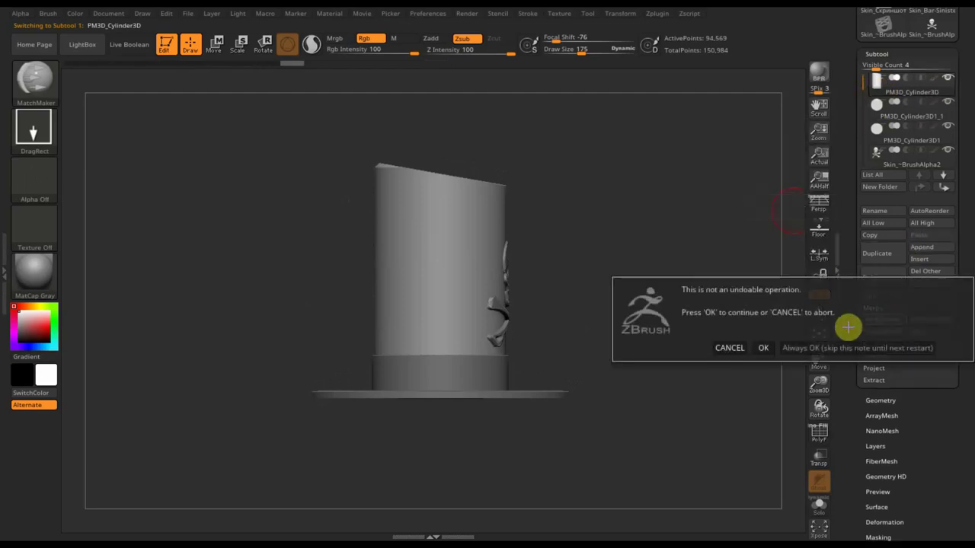
Confirm three MergeDowns to combine all parts into one mesh, then turn on PolyF
{"action": "left_click", "coordinate": [766, 348]}
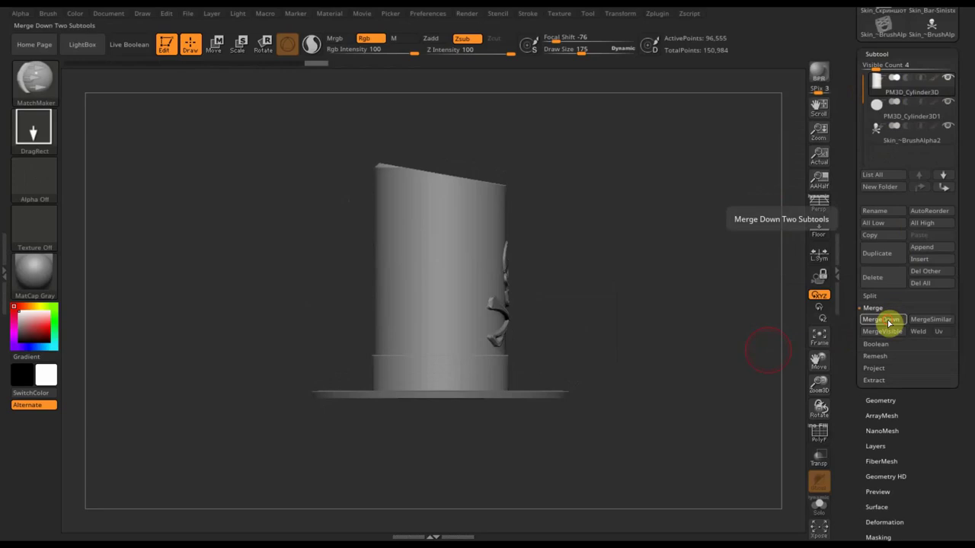
{"action": "left_click", "coordinate": [888, 320]}
{"action": "left_click", "coordinate": [763, 348]}
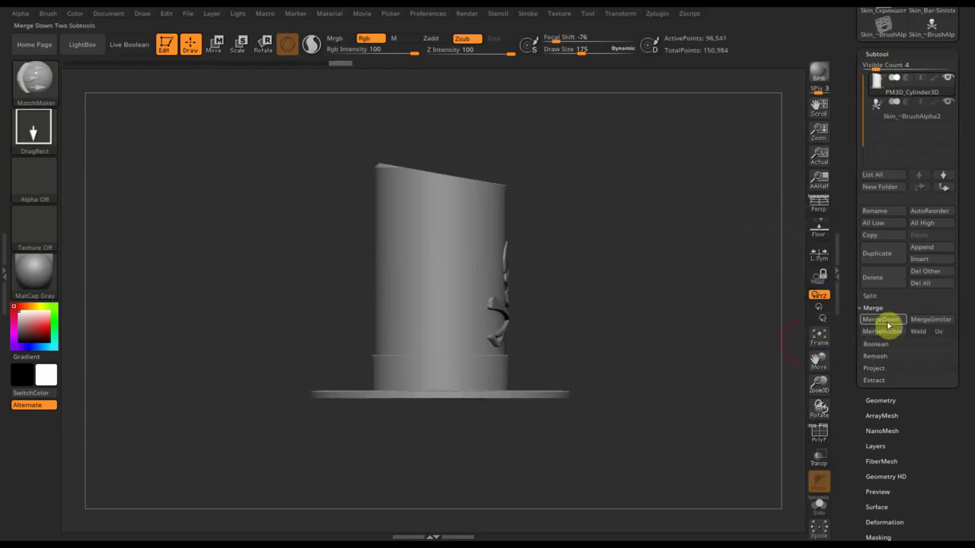
{"action": "left_click", "coordinate": [887, 321]}
{"action": "left_click", "coordinate": [766, 348]}
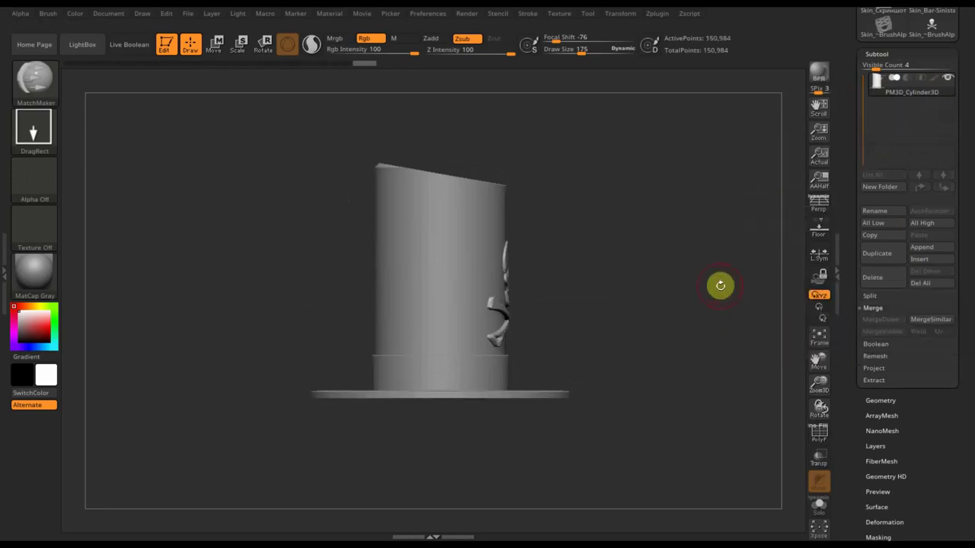
{"action": "left_click_drag", "start_coordinate": [728, 307], "coordinate": [716, 313]}
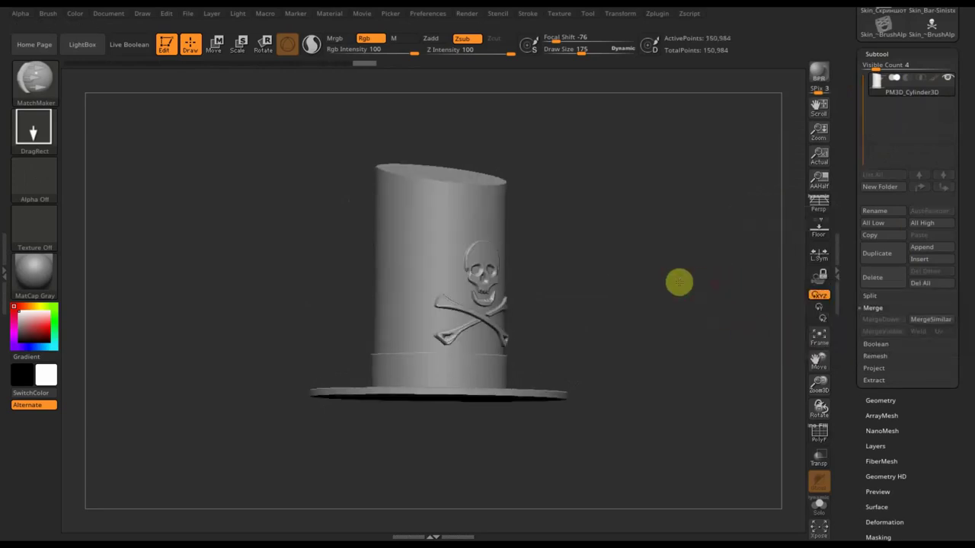
{"action": "left_click", "coordinate": [820, 434]}
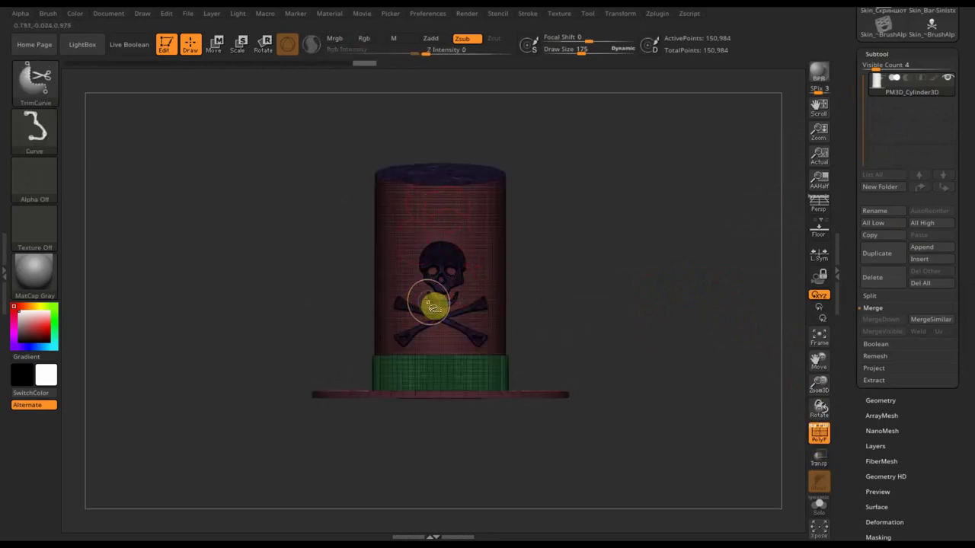
Isolate and hide the skull, crown, band and top polygroups one by one to inspect them
{"action": "left_click", "coordinate": [434, 276], "text": "ctrl+shift"}
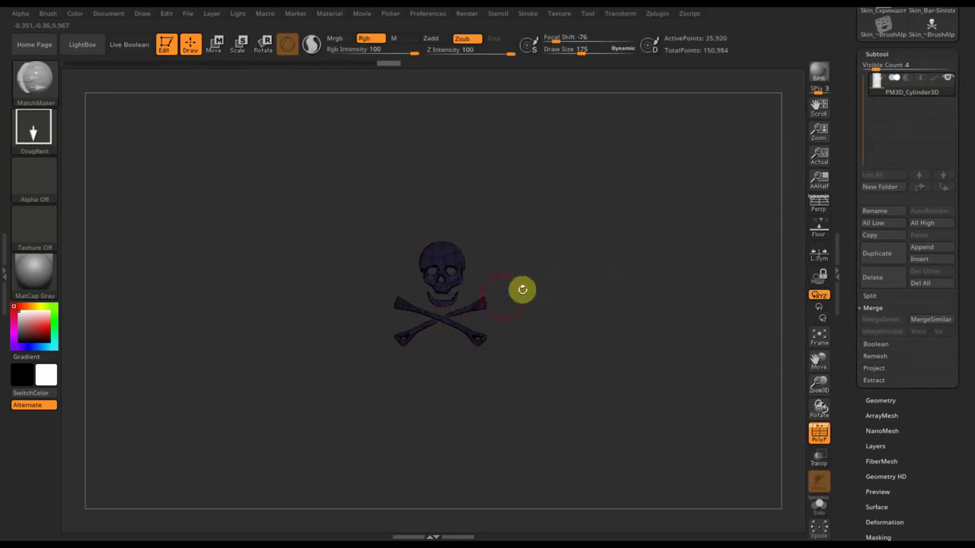
{"action": "mouse_move", "coordinate": [596, 271]}
{"action": "left_mouse_down", "text": "shift"}
{"action": "mouse_move", "coordinate": [662, 277]}
{"action": "mouse_move", "coordinate": [498, 290]}
{"action": "left_mouse_up", "text": "shift"}
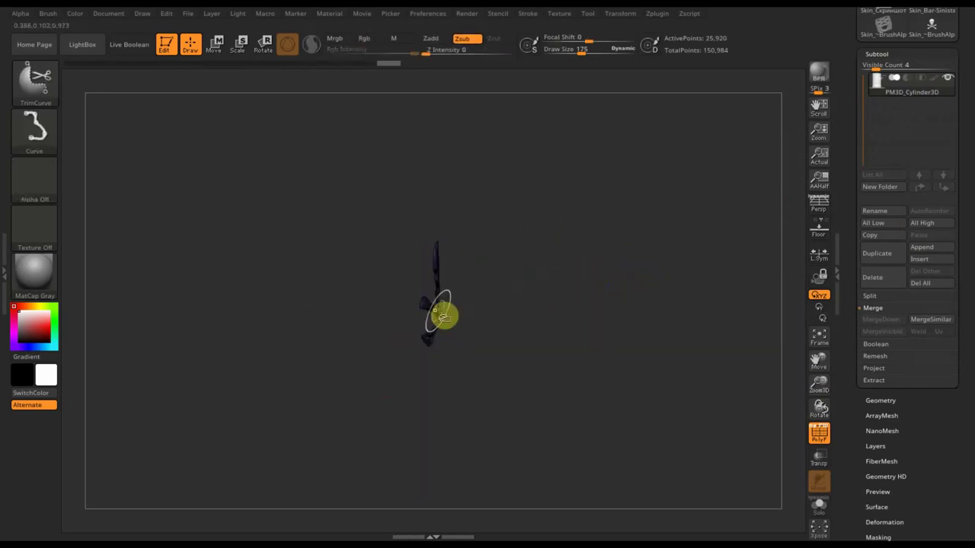
{"action": "left_click", "coordinate": [440, 312], "text": "ctrl+shift"}
{"action": "left_click", "coordinate": [376, 293], "text": "ctrl+alt+shift"}
{"action": "mouse_move", "coordinate": [514, 303]}
{"action": "left_mouse_down"}
{"action": "mouse_move", "coordinate": [543, 307]}
{"action": "mouse_move", "coordinate": [513, 309]}
{"action": "left_mouse_up"}
{"action": "left_click", "coordinate": [475, 385], "text": "ctrl+alt+shift"}
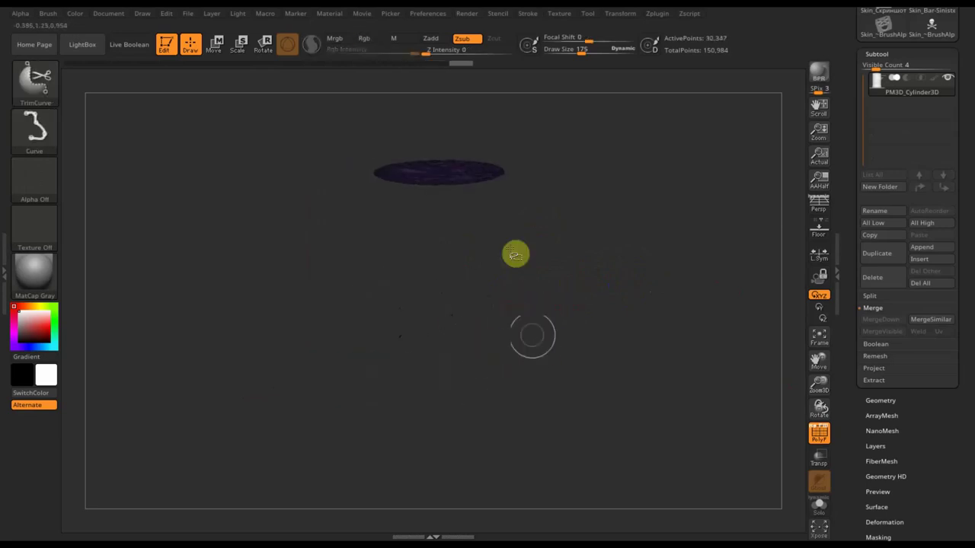
{"action": "left_click", "coordinate": [476, 279], "text": "ctrl+shift"}
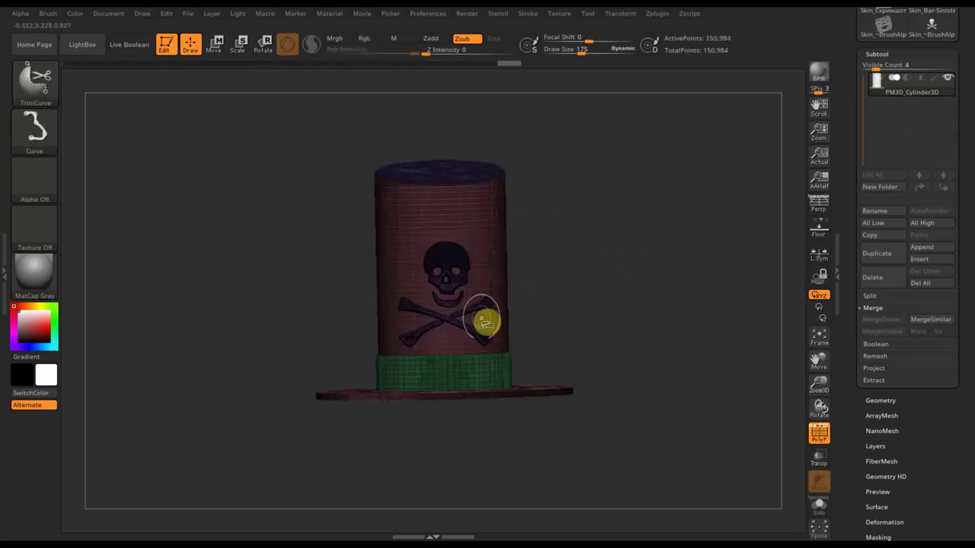
{"action": "left_click", "coordinate": [453, 341], "text": "ctrl+shift"}
{"action": "mouse_move", "coordinate": [593, 322]}
{"action": "left_mouse_down"}
{"action": "mouse_move", "coordinate": [590, 352]}
{"action": "mouse_move", "coordinate": [653, 299]}
{"action": "left_mouse_up"}
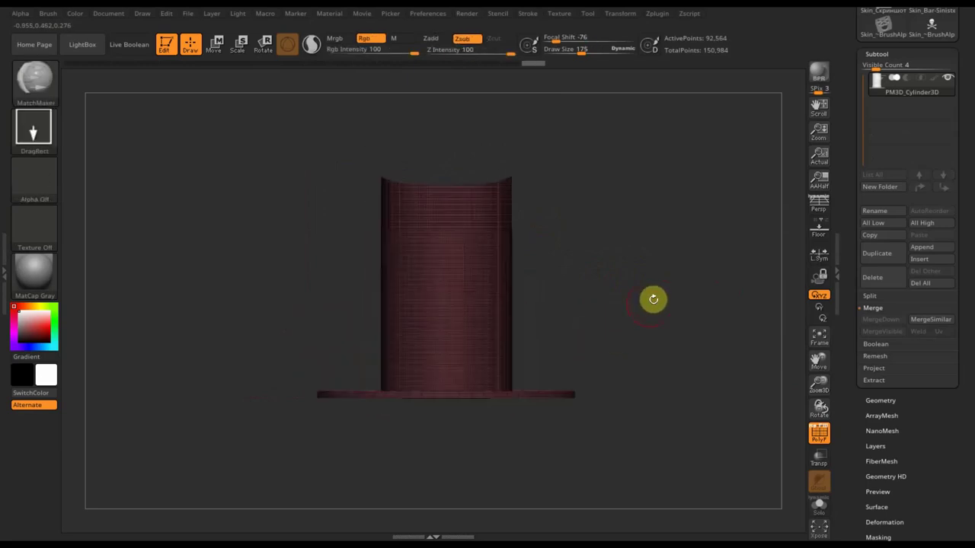
Turn off PolyF, unhide the whole hat, and select the ClayBuildup brush
{"action": "left_click", "coordinate": [820, 434]}
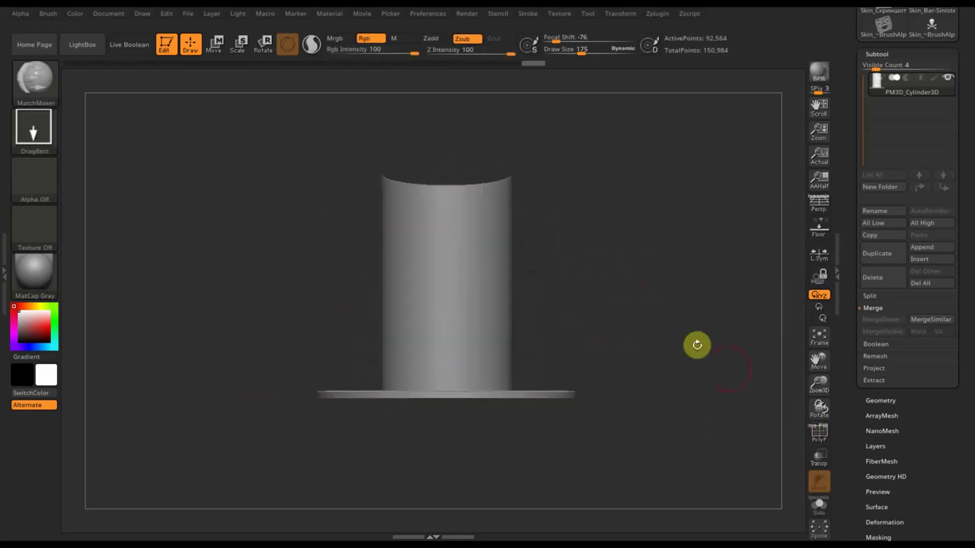
{"action": "left_click", "coordinate": [681, 307], "text": "ctrl+shift"}
{"action": "mouse_move", "coordinate": [680, 304]}
{"action": "left_mouse_down"}
{"action": "mouse_move", "coordinate": [628, 311]}
{"action": "mouse_move", "coordinate": [670, 305]}
{"action": "mouse_move", "coordinate": [666, 313]}
{"action": "mouse_move", "coordinate": [550, 242]}
{"action": "left_mouse_up"}
{"action": "left_click", "coordinate": [90, 138]}
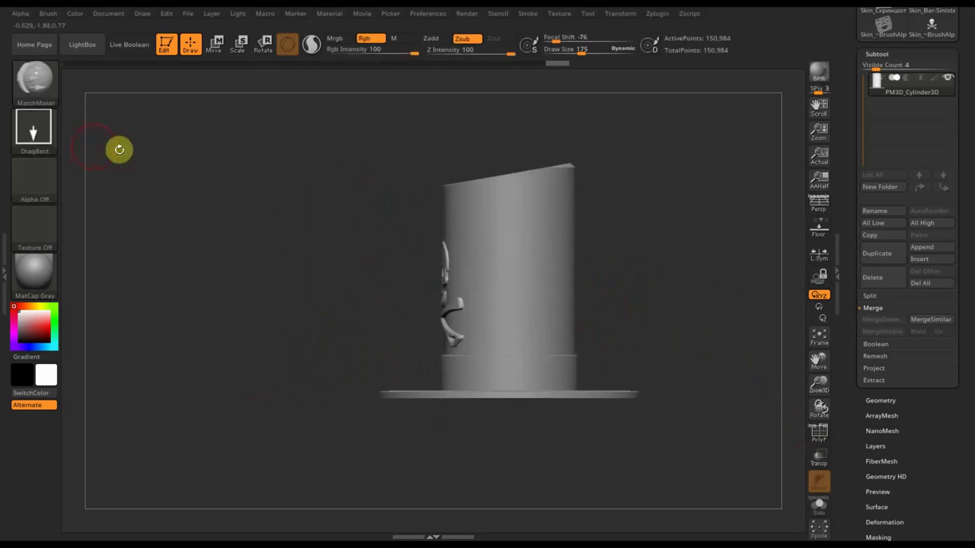
{"action": "left_click", "coordinate": [42, 84]}
{"action": "left_click", "coordinate": [155, 100]}
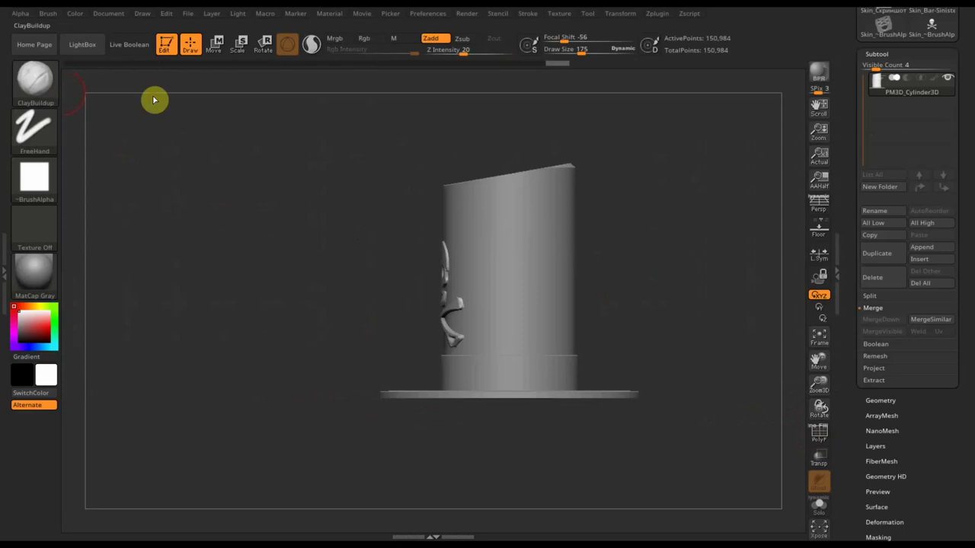
Select the Move Topological brush from the brush library and set its draw size to 468
{"action": "left_click", "coordinate": [35, 80]}
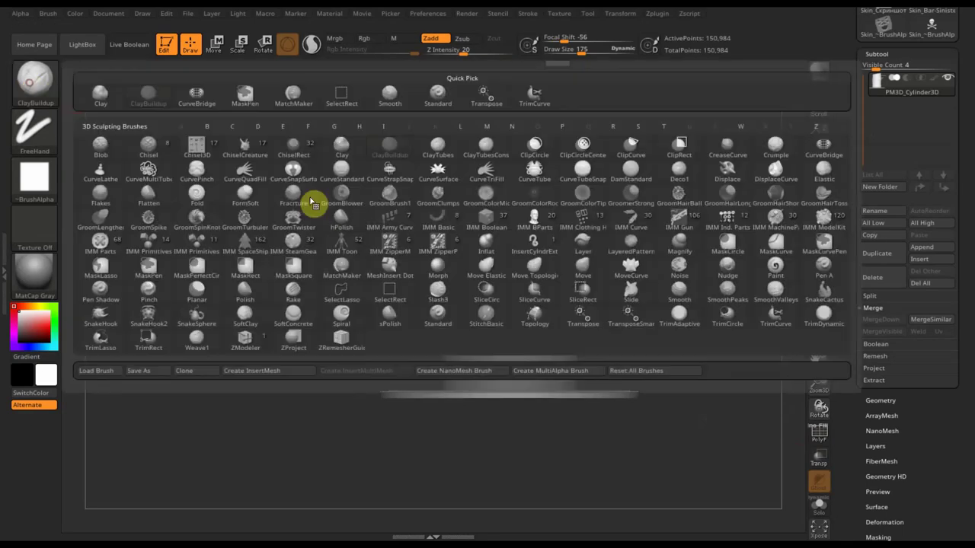
{"action": "left_click", "coordinate": [536, 266]}
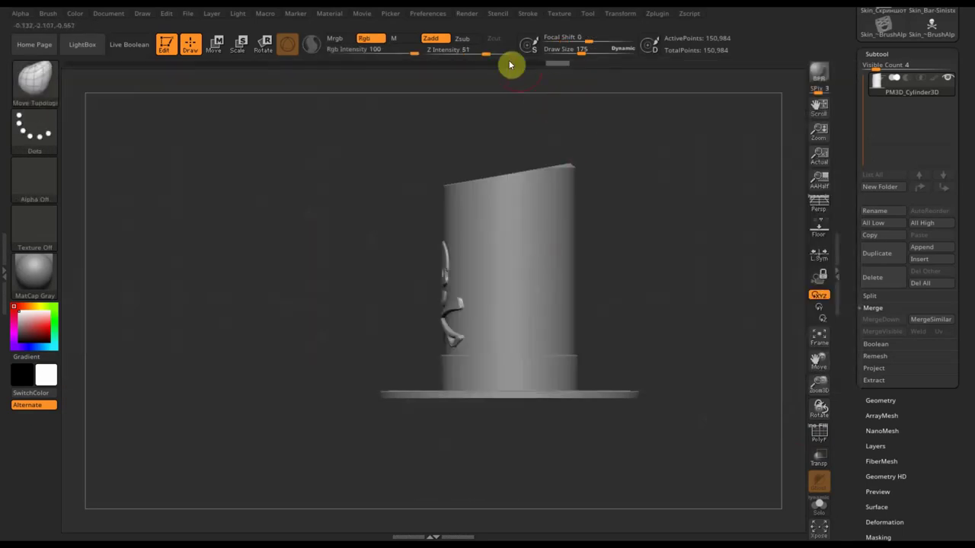
{"action": "left_click_drag", "start_coordinate": [584, 48], "coordinate": [606, 62]}
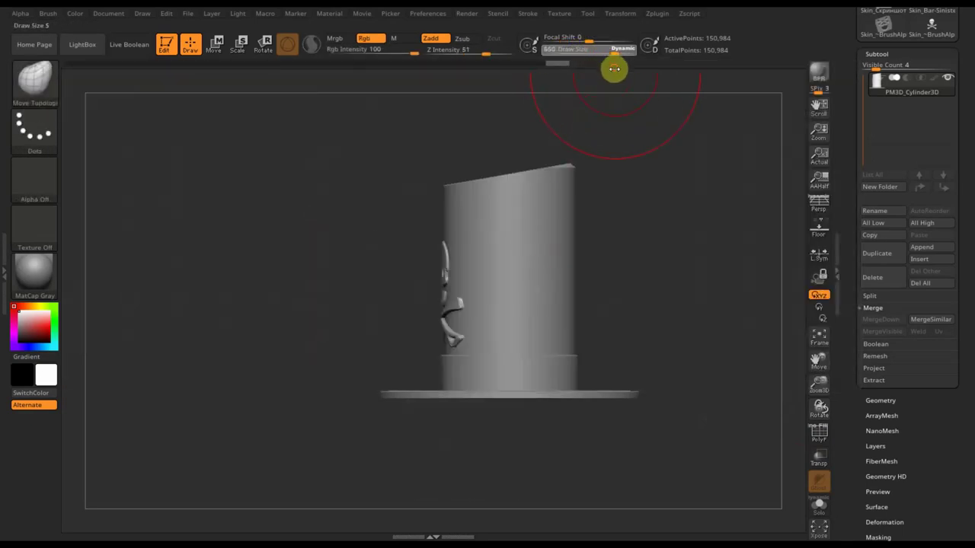
{"action": "key", "text": "shift"}
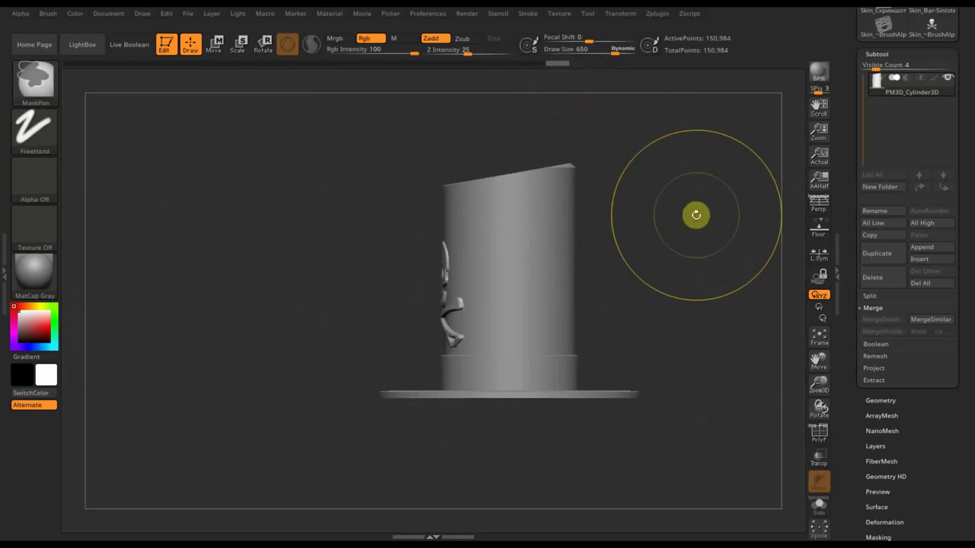
Toggle the PolyF wireframe on and off, then raise the draw size to 686
{"action": "left_click", "coordinate": [815, 435]}
{"action": "mouse_move", "coordinate": [659, 398]}
{"action": "left_mouse_down"}
{"action": "mouse_move", "coordinate": [724, 409]}
{"action": "mouse_move", "coordinate": [661, 406]}
{"action": "left_mouse_up"}
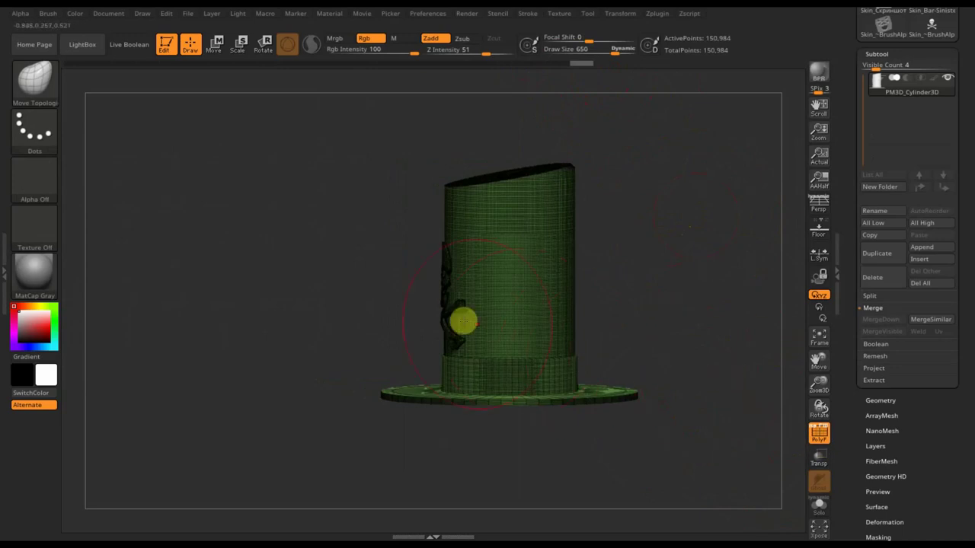
{"action": "left_click", "coordinate": [819, 433]}
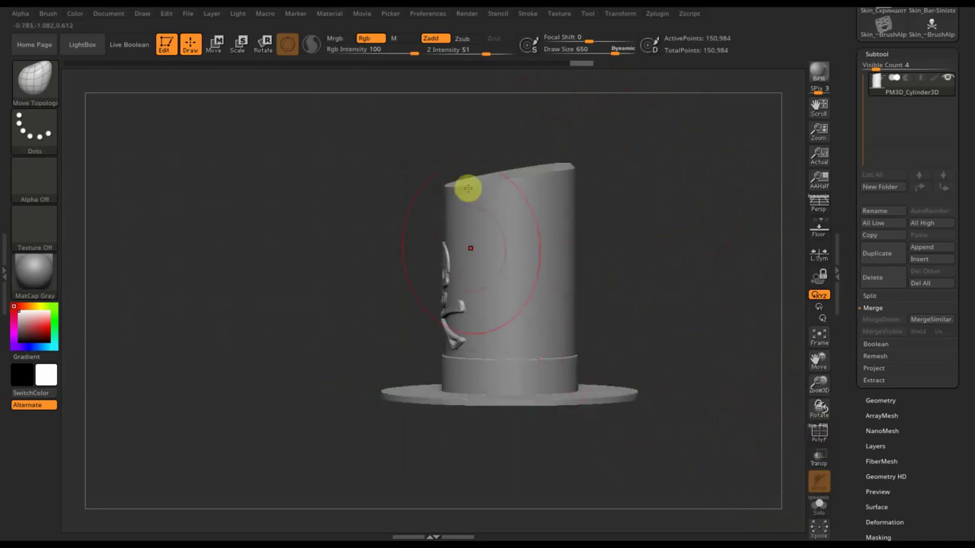
{"action": "left_click", "coordinate": [613, 51]}
{"action": "left_click_drag", "start_coordinate": [617, 51], "coordinate": [616, 52]}
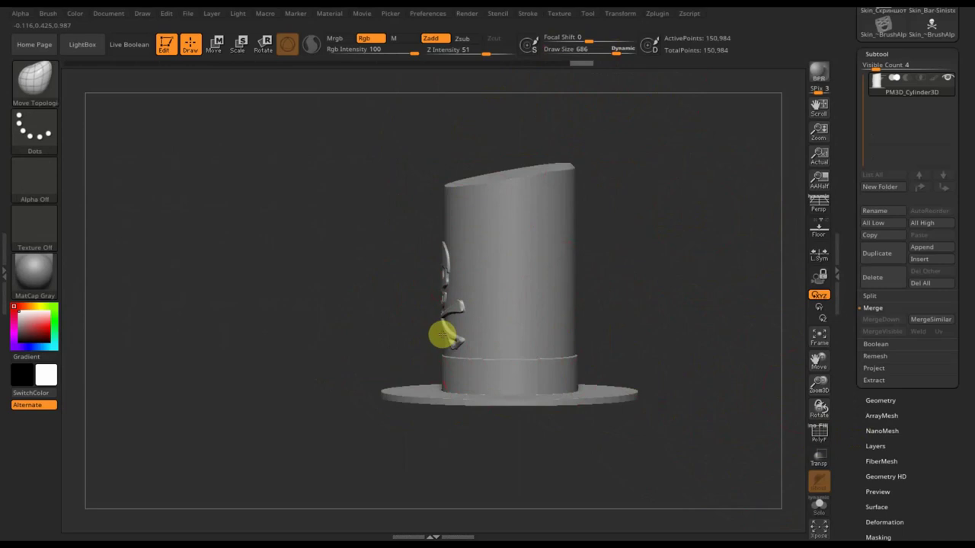
DynaMesh the hat from the Geometry panel, fusing crown, brim and emblem into 181,137 points
{"action": "left_click", "coordinate": [880, 399]}
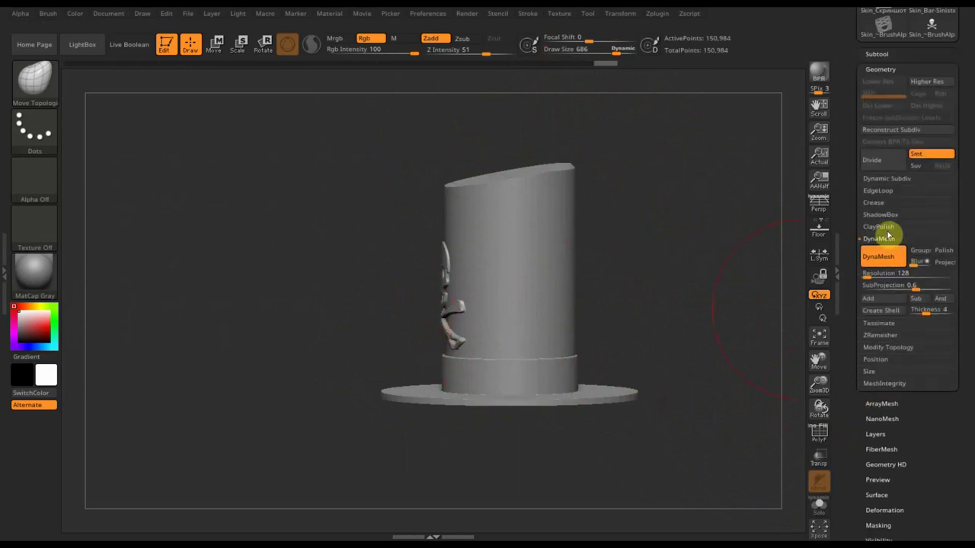
{"action": "key", "text": "ctrl"}
{"action": "left_click_drag", "start_coordinate": [743, 268], "coordinate": [746, 274], "text": "ctrl"}
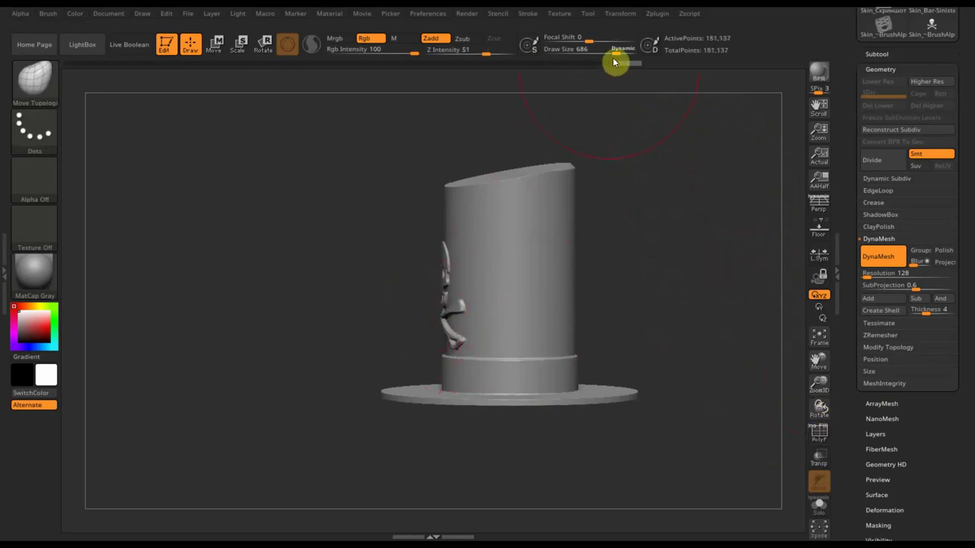
Raise the brush draw size to 750, nudge the skull emblem, and turn the hat front-on
{"action": "left_click_drag", "start_coordinate": [614, 52], "coordinate": [620, 51]}
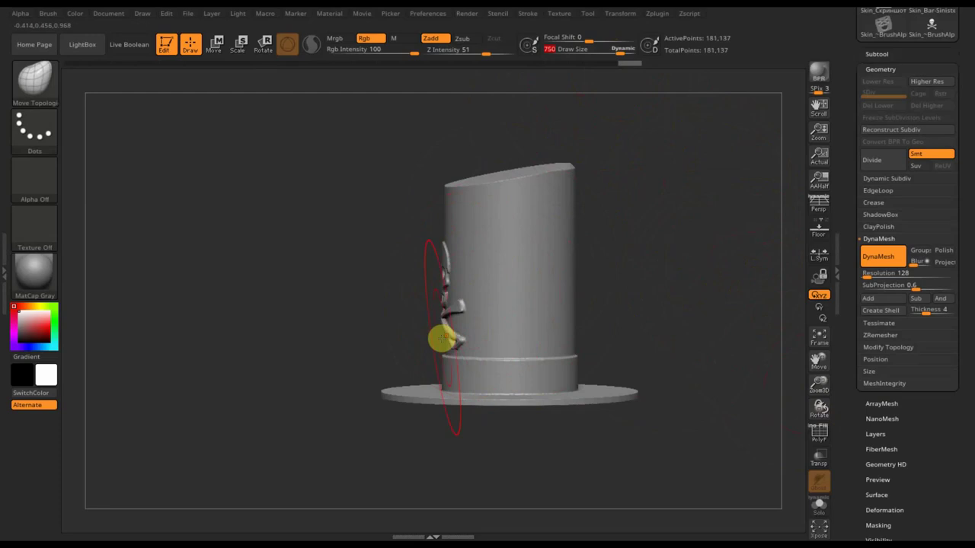
{"action": "left_click_drag", "start_coordinate": [447, 325], "coordinate": [455, 323]}
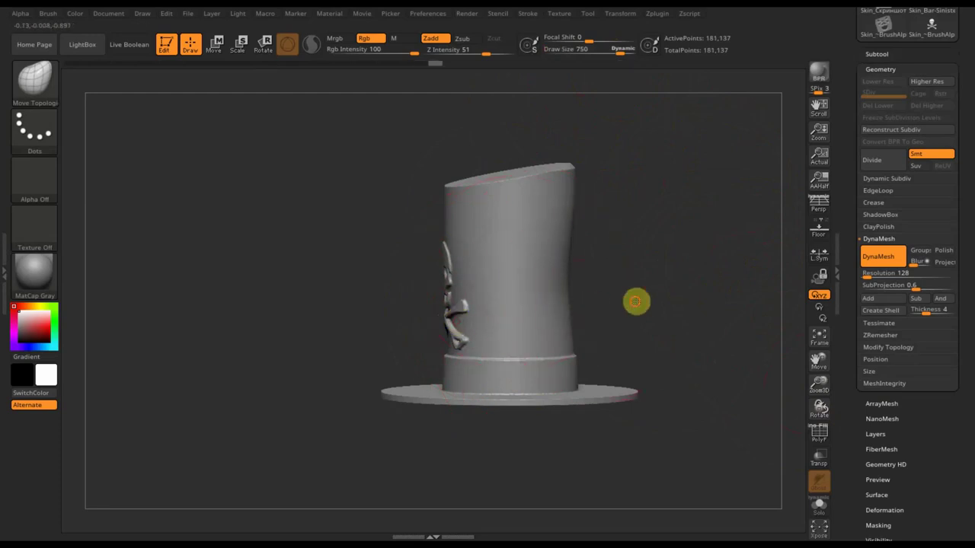
{"action": "left_click_drag", "start_coordinate": [635, 300], "coordinate": [707, 300]}
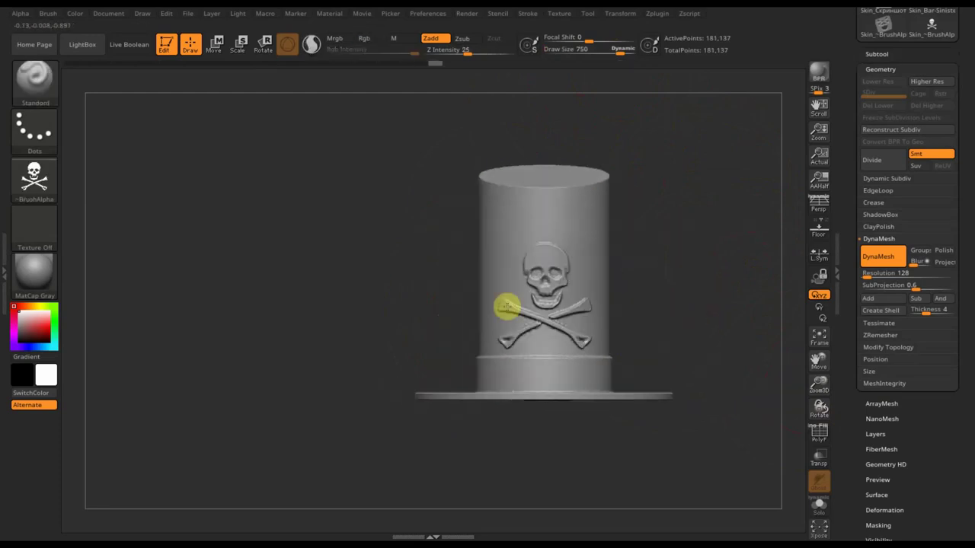
With Move Topological, pinch the crown's left side inward and pull the brim's middle and right down
{"action": "key", "text": "b"}
{"action": "key", "text": "m"}
{"action": "key", "text": "t"}
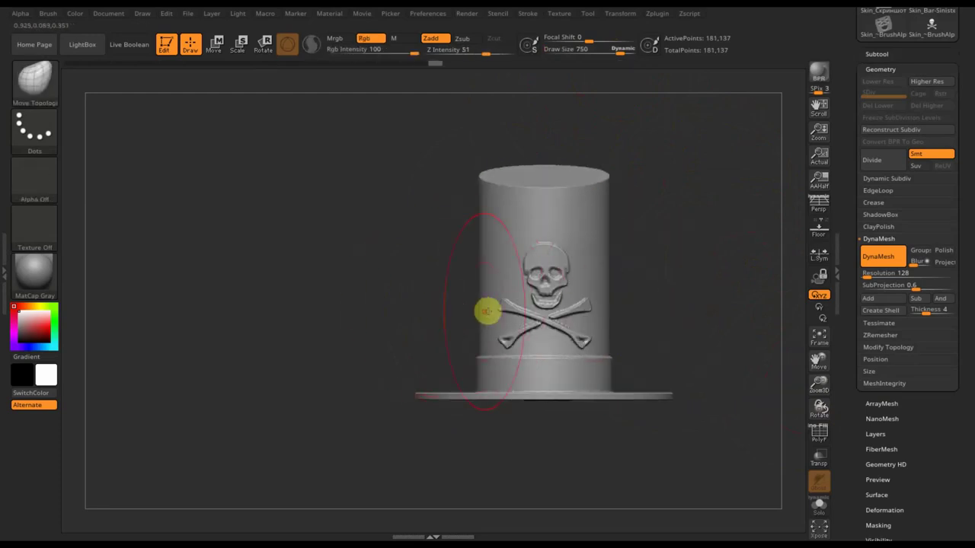
{"action": "left_click_drag", "start_coordinate": [481, 322], "coordinate": [496, 321]}
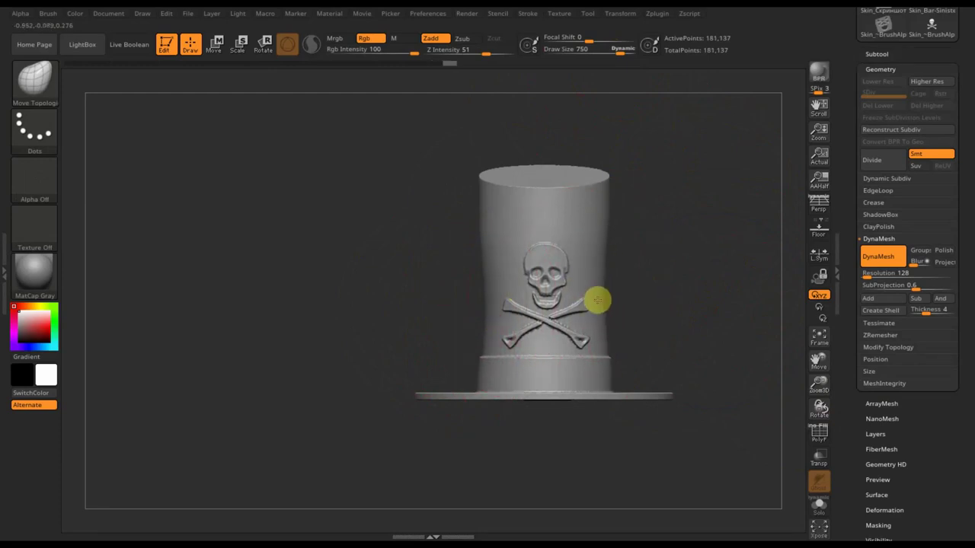
{"action": "left_click_drag", "start_coordinate": [541, 402], "coordinate": [541, 422]}
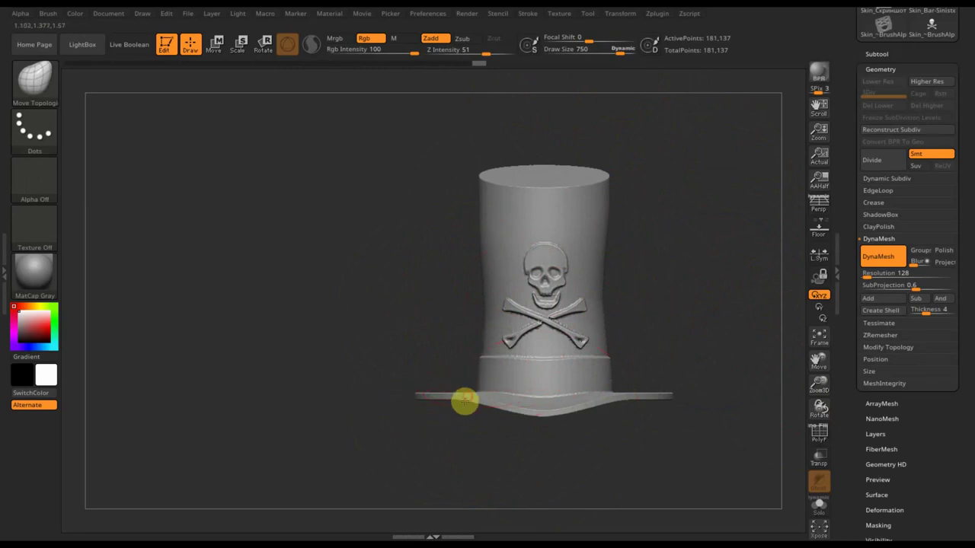
{"action": "left_click_drag", "start_coordinate": [603, 393], "coordinate": [613, 422]}
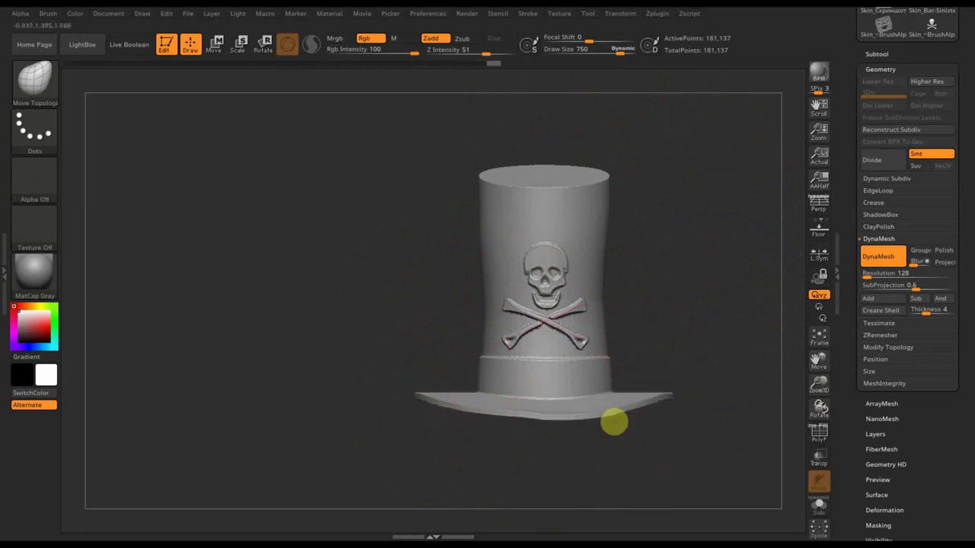
From a three-quarter view, reshape the left part of the brim into a curl
{"action": "left_click_drag", "start_coordinate": [678, 331], "coordinate": [733, 340]}
{"action": "mouse_move", "coordinate": [425, 377]}
{"action": "left_mouse_down"}
{"action": "mouse_move", "coordinate": [366, 393]}
{"action": "mouse_move", "coordinate": [365, 355]}
{"action": "left_mouse_up"}
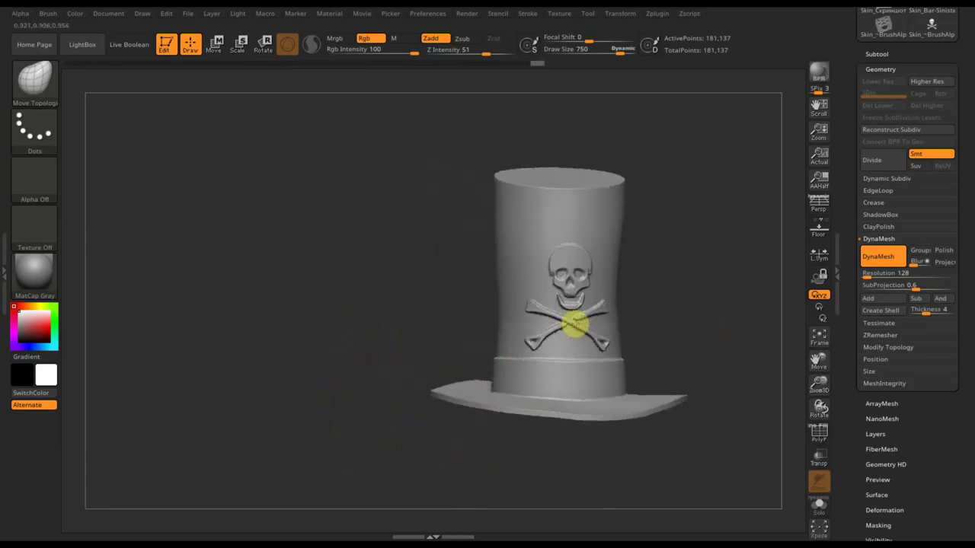
{"action": "key", "text": "b"}
{"action": "key", "text": "m"}
{"action": "key", "text": "t"}
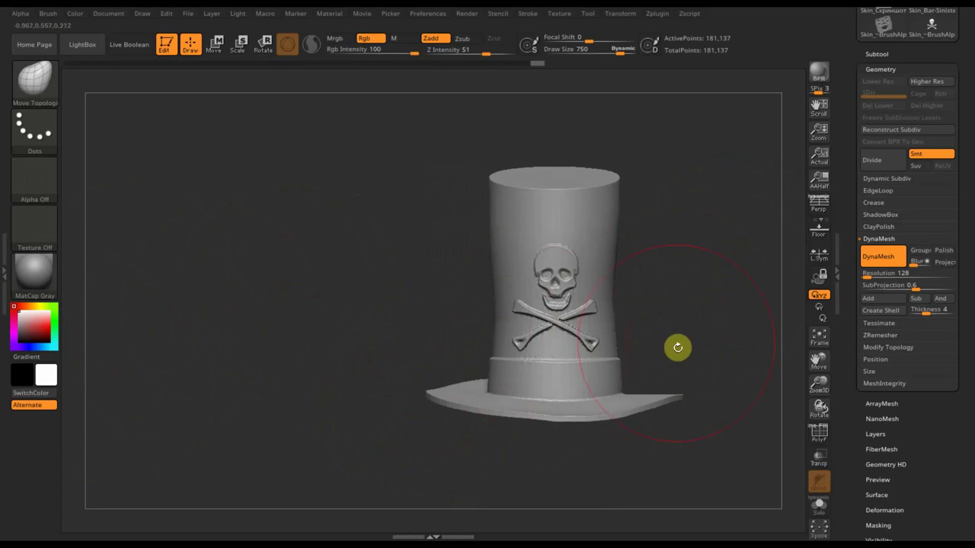
{"action": "left_click", "coordinate": [931, 347]}
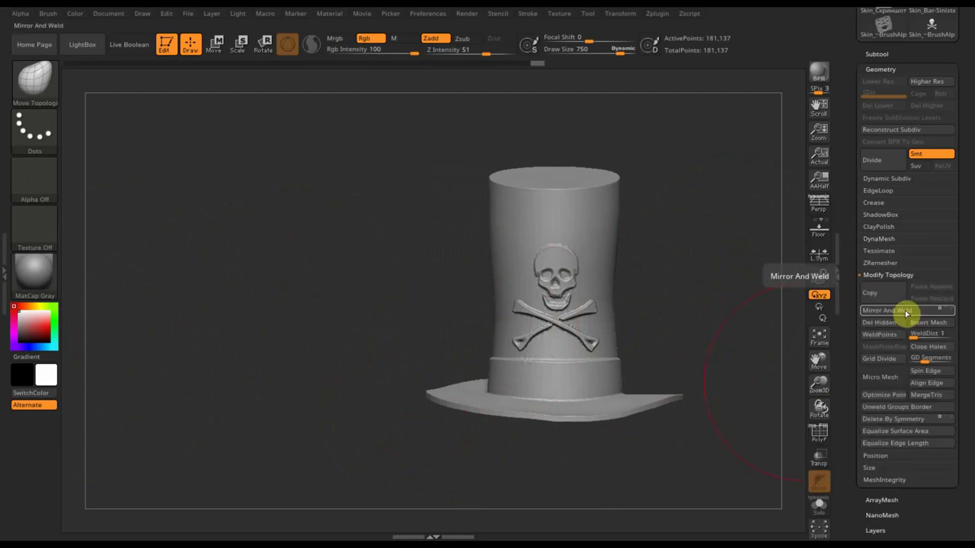
Mirror and weld the hat, pull the front top rim down, and pinch the lower crown into a waist
{"action": "left_click", "coordinate": [906, 311]}
{"action": "mouse_move", "coordinate": [718, 274]}
{"action": "left_mouse_down"}
{"action": "mouse_move", "coordinate": [658, 278]}
{"action": "mouse_move", "coordinate": [729, 277]}
{"action": "mouse_move", "coordinate": [712, 283]}
{"action": "left_mouse_up"}
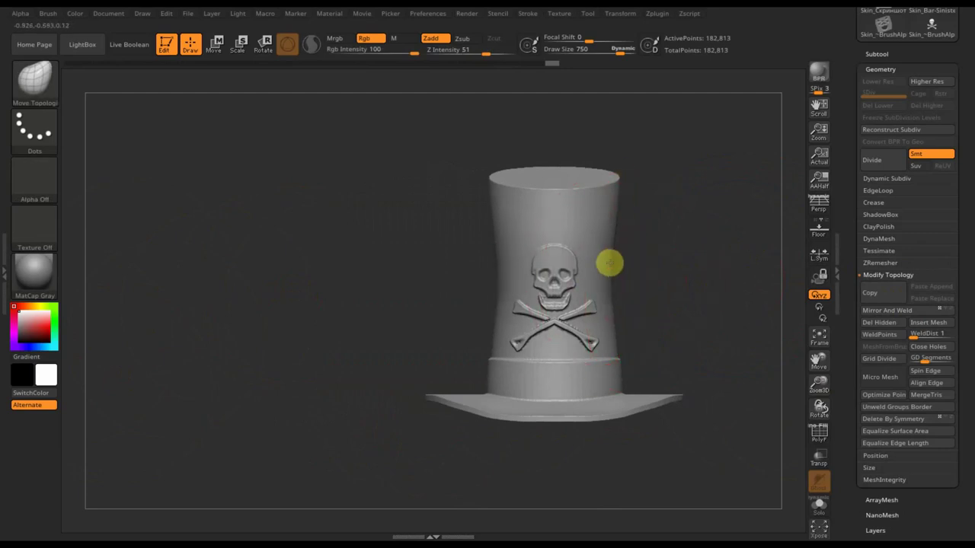
{"action": "left_click_drag", "start_coordinate": [536, 198], "coordinate": [538, 202]}
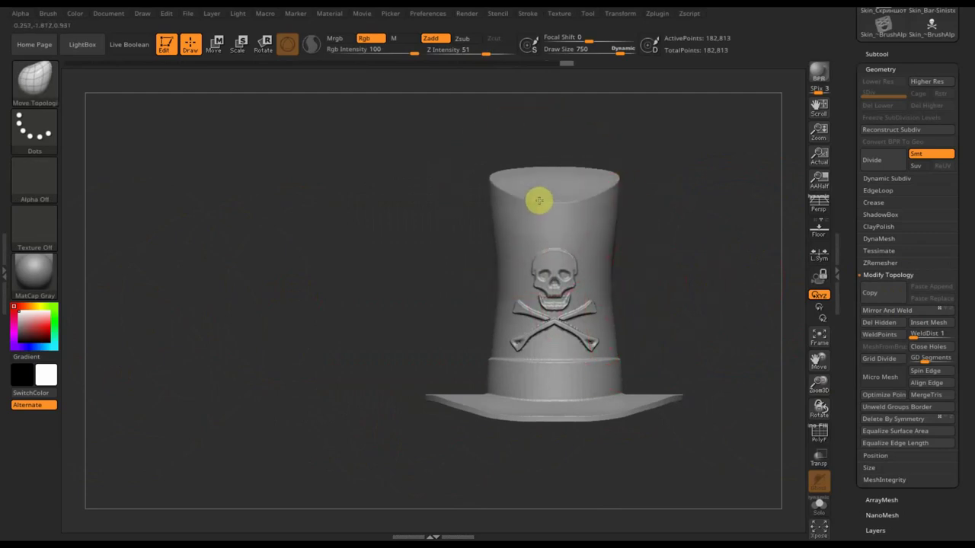
{"action": "right_click_drag", "start_coordinate": [498, 233], "coordinate": [430, 236]}
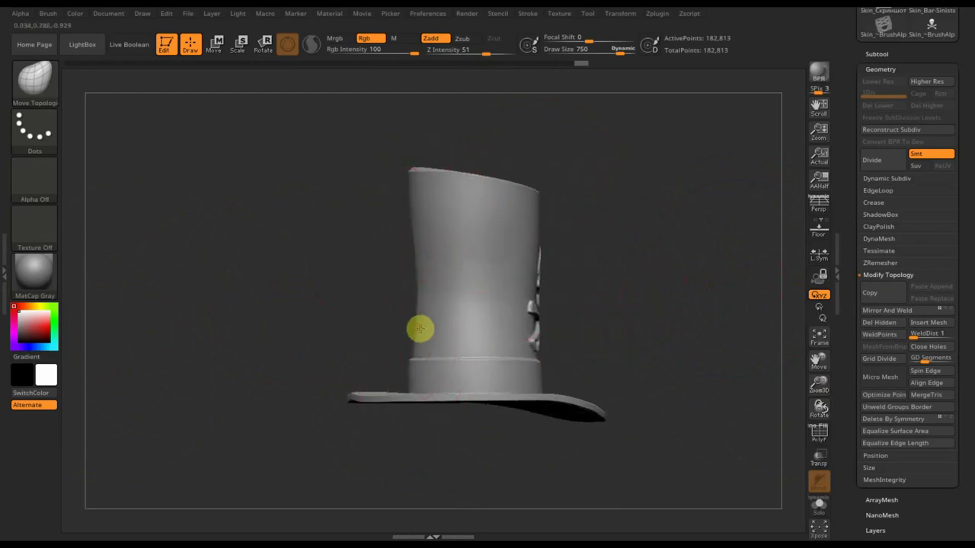
{"action": "left_click_drag", "start_coordinate": [417, 327], "coordinate": [423, 329]}
{"action": "left_click_drag", "start_coordinate": [716, 367], "coordinate": [502, 400]}
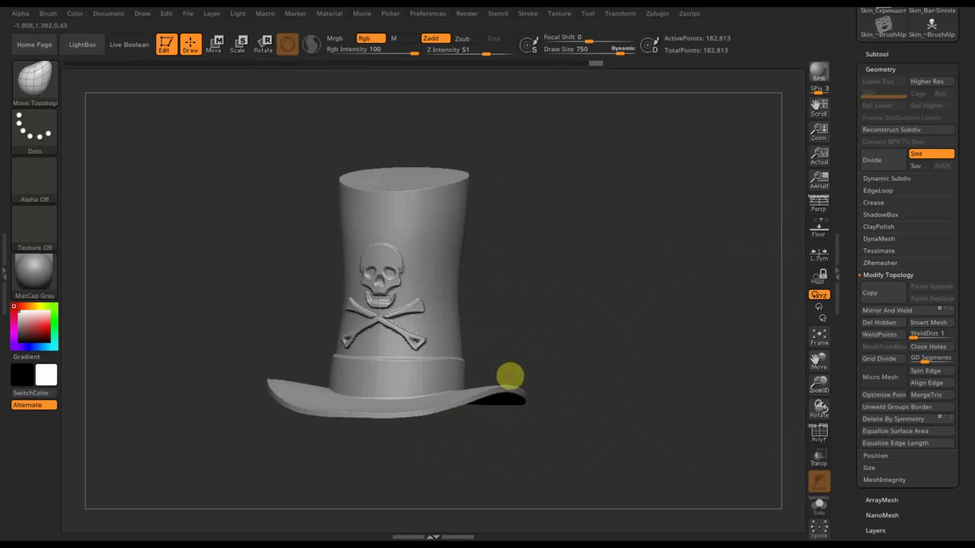
Check the skull emblem from several angles and lift the brim's front edge slightly
{"action": "mouse_move", "coordinate": [542, 392]}
{"action": "left_mouse_down"}
{"action": "mouse_move", "coordinate": [559, 400]}
{"action": "mouse_move", "coordinate": [624, 390]}
{"action": "left_mouse_up"}
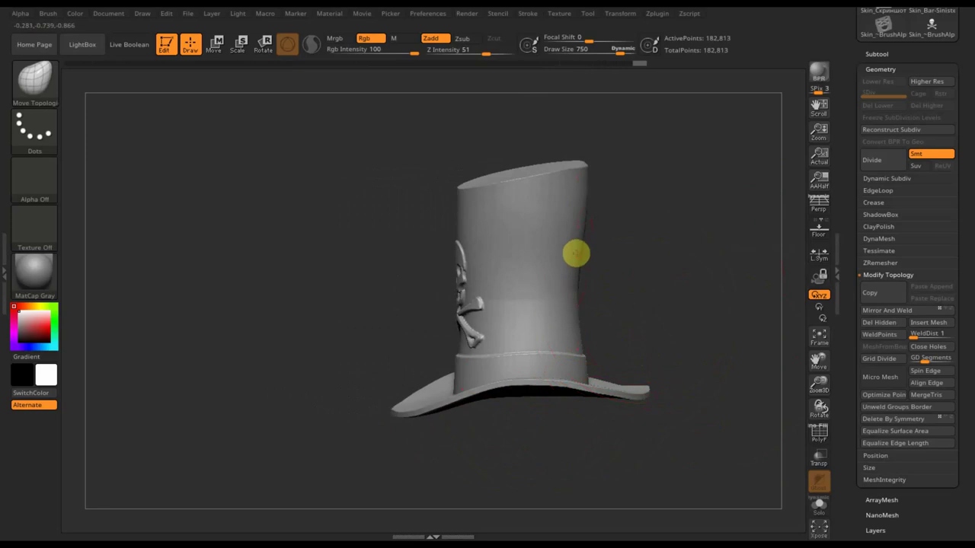
{"action": "mouse_move", "coordinate": [659, 281]}
{"action": "left_mouse_down"}
{"action": "mouse_move", "coordinate": [707, 279]}
{"action": "mouse_move", "coordinate": [566, 240]}
{"action": "mouse_move", "coordinate": [591, 244]}
{"action": "left_mouse_up"}
{"action": "mouse_move", "coordinate": [651, 278]}
{"action": "left_mouse_down"}
{"action": "mouse_move", "coordinate": [698, 298]}
{"action": "mouse_move", "coordinate": [672, 308]}
{"action": "left_mouse_up"}
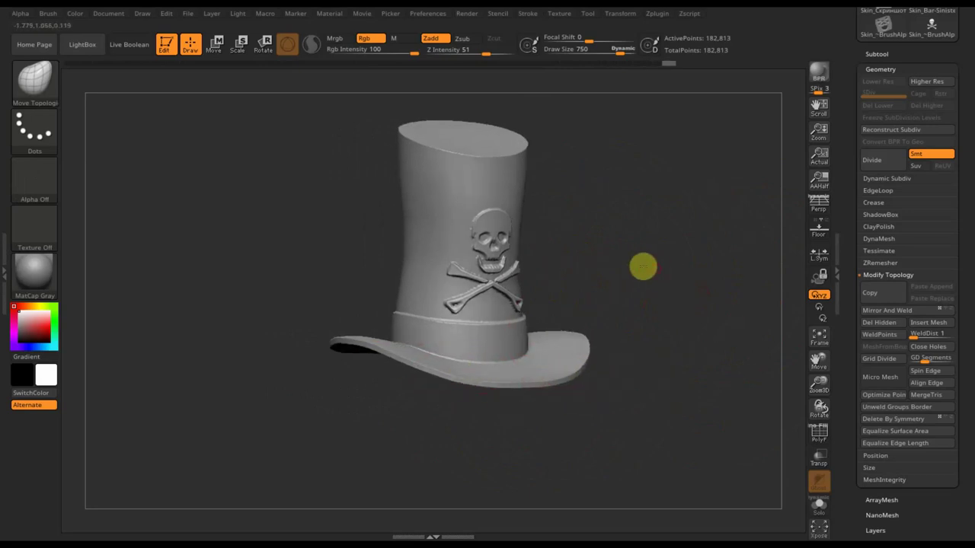
{"action": "left_click_drag", "start_coordinate": [652, 267], "coordinate": [629, 261], "text": "shift"}
{"action": "key", "text": "b"}
{"action": "key", "text": "m"}
{"action": "key", "text": "t"}
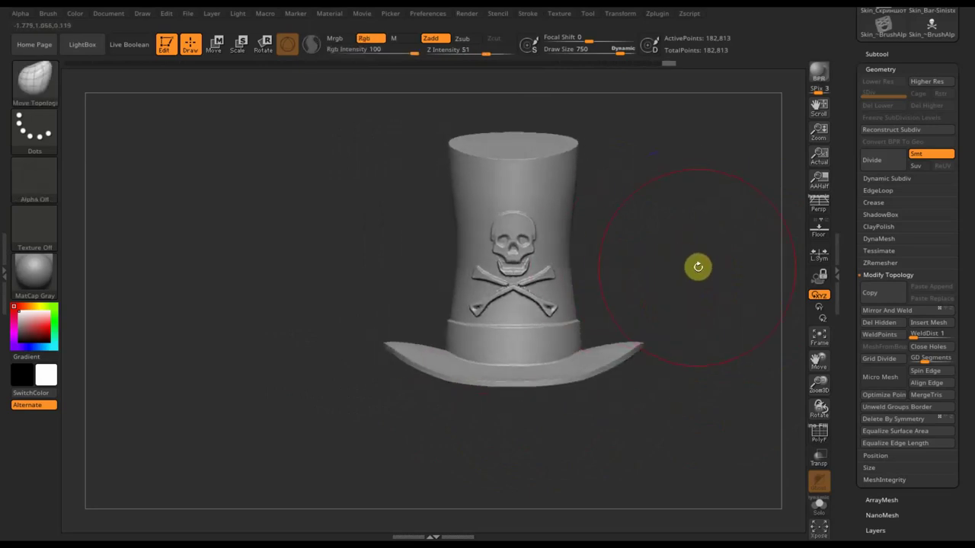
{"action": "left_click_drag", "start_coordinate": [694, 264], "coordinate": [642, 272], "text": "alt"}
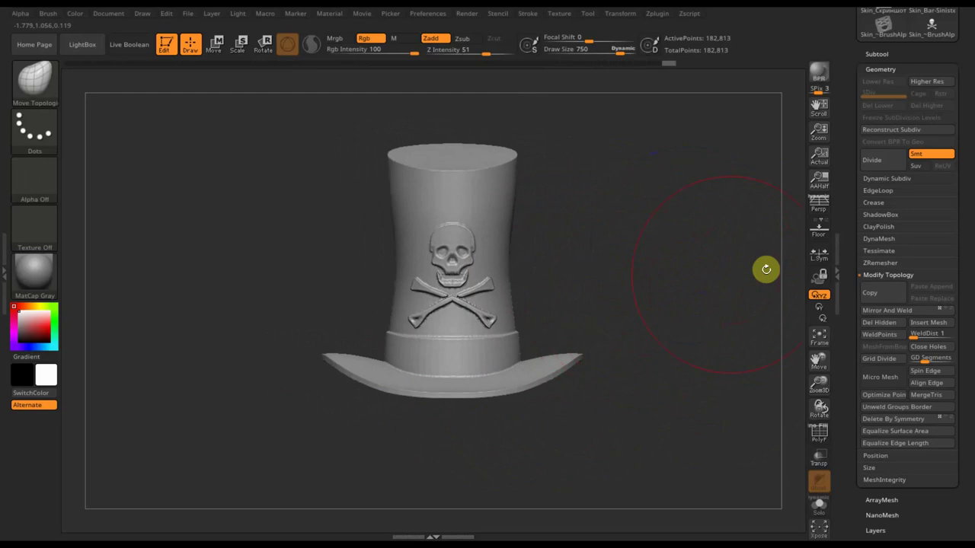
{"action": "mouse_move", "coordinate": [704, 267]}
{"action": "left_mouse_down"}
{"action": "mouse_move", "coordinate": [631, 274]}
{"action": "mouse_move", "coordinate": [702, 270]}
{"action": "left_mouse_up"}
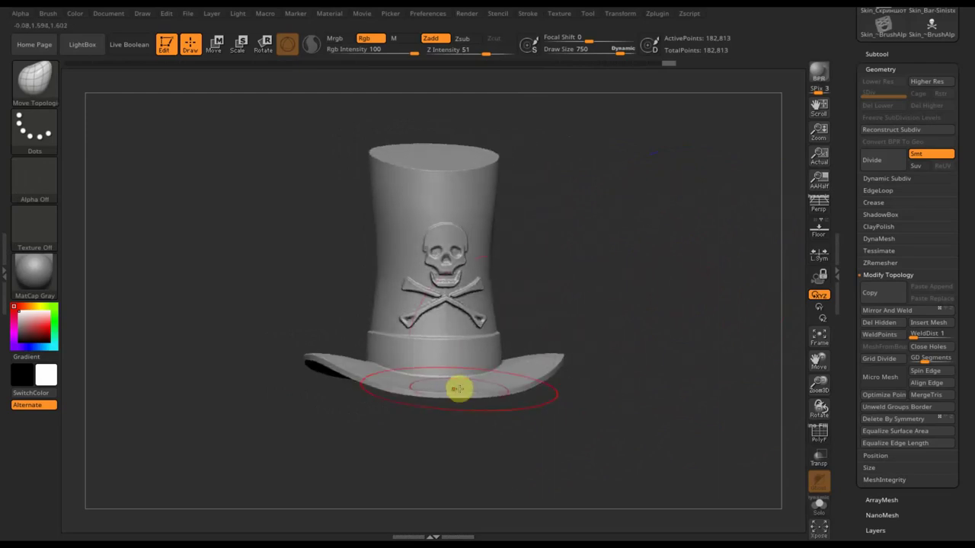
{"action": "left_click_drag", "start_coordinate": [430, 388], "coordinate": [431, 384]}
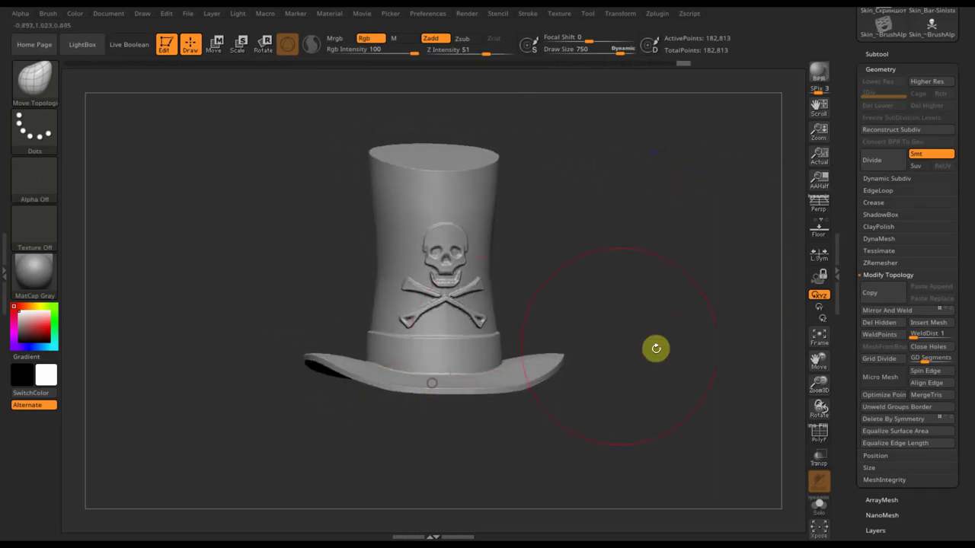
{"action": "left_click", "coordinate": [217, 49]}
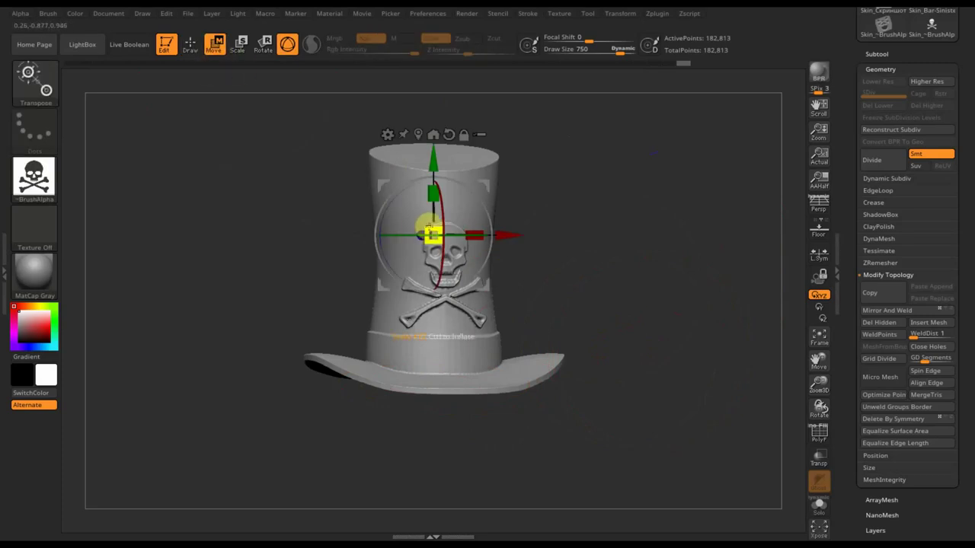
Scale the hat down uniformly, rotate it upright, squash it shorter, and turn the emblem to face front
{"action": "left_click_drag", "start_coordinate": [424, 227], "coordinate": [465, 254]}
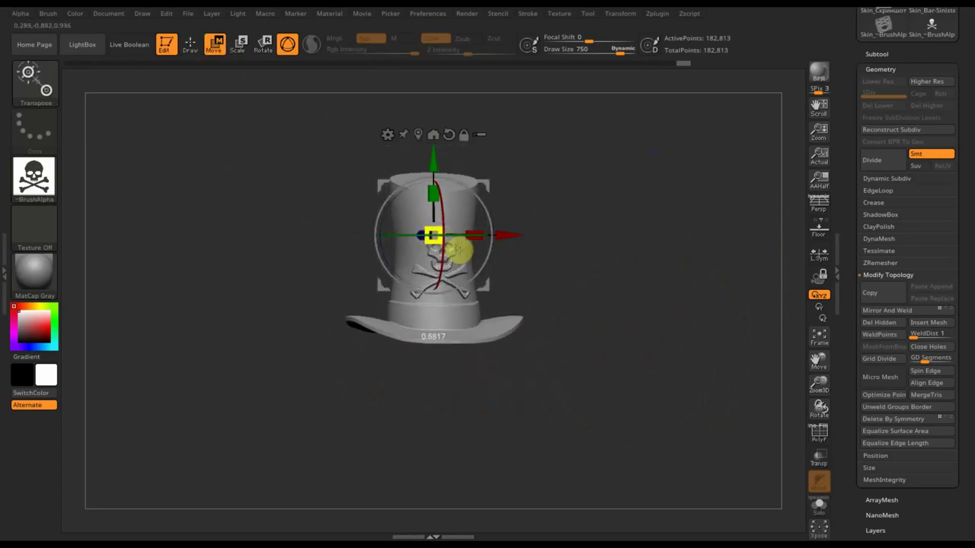
{"action": "left_click_drag", "start_coordinate": [431, 197], "coordinate": [431, 190]}
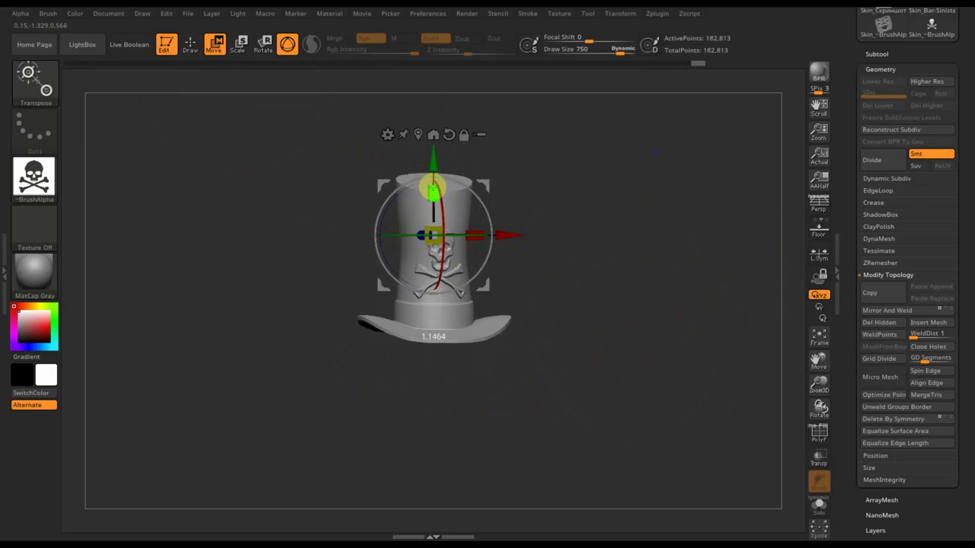
{"action": "mouse_move", "coordinate": [572, 230]}
{"action": "left_mouse_down"}
{"action": "mouse_move", "coordinate": [522, 226]}
{"action": "mouse_move", "coordinate": [578, 240]}
{"action": "mouse_move", "coordinate": [587, 231]}
{"action": "mouse_move", "coordinate": [638, 258]}
{"action": "mouse_move", "coordinate": [622, 266]}
{"action": "mouse_move", "coordinate": [640, 328]}
{"action": "mouse_move", "coordinate": [648, 322]}
{"action": "left_mouse_up"}
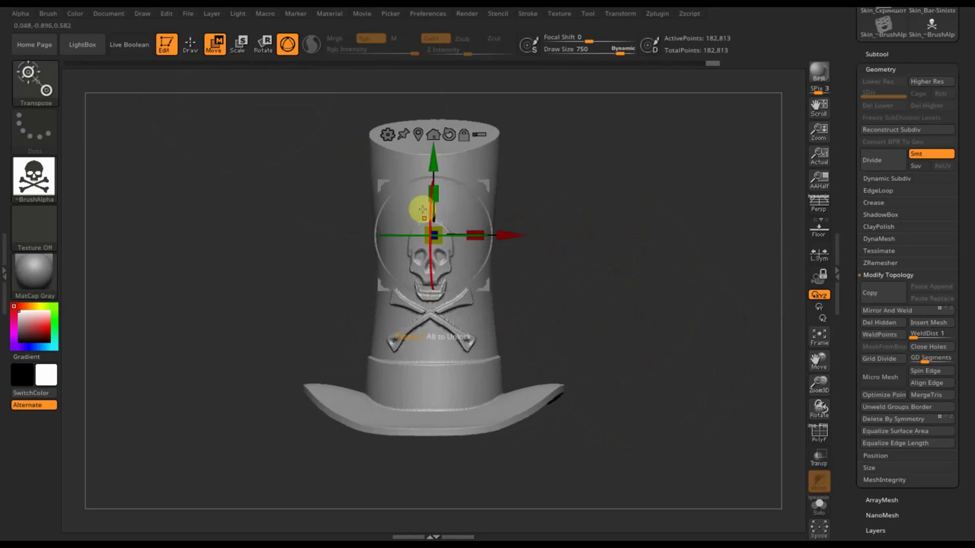
{"action": "left_click_drag", "start_coordinate": [440, 187], "coordinate": [442, 216]}
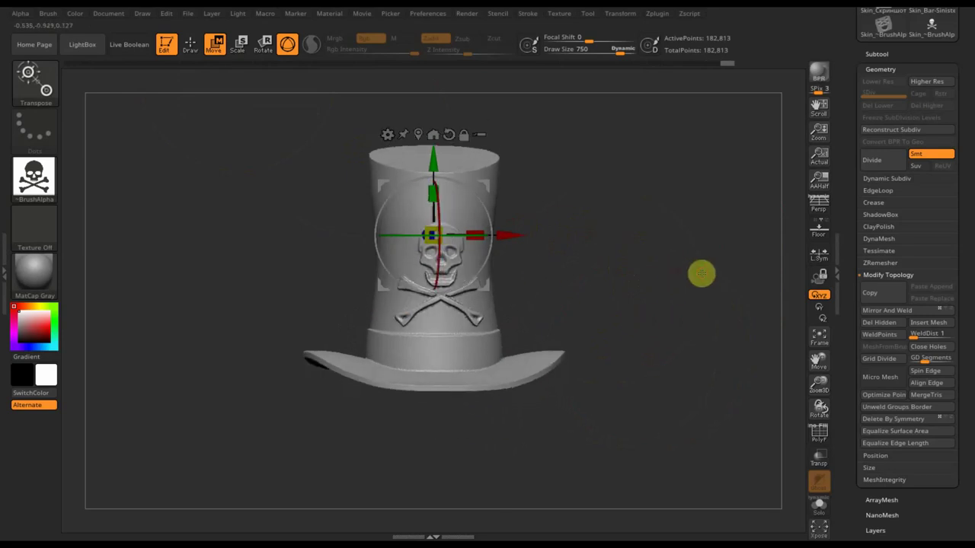
{"action": "left_click_drag", "start_coordinate": [700, 272], "coordinate": [723, 272]}
{"action": "left_click_drag", "start_coordinate": [648, 315], "coordinate": [594, 313]}
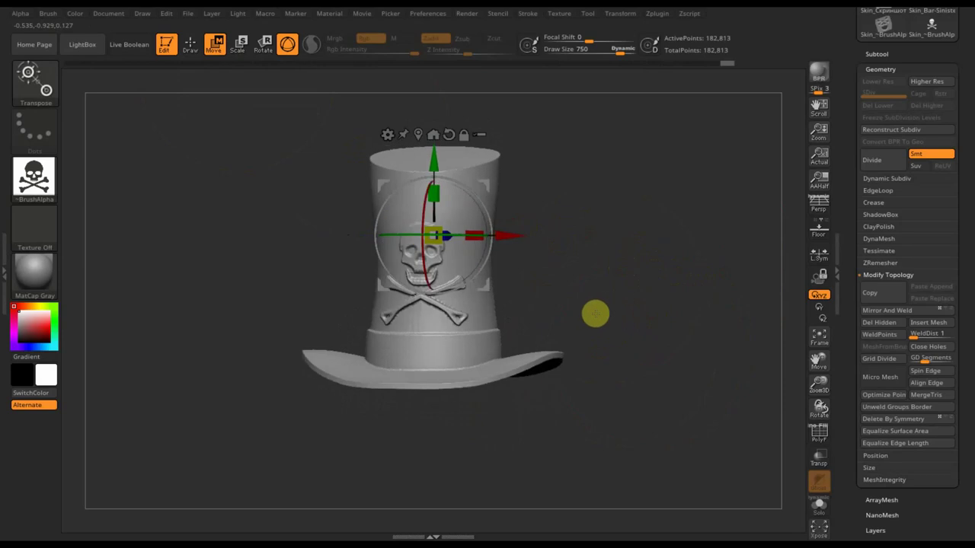
{"action": "left_click_drag", "start_coordinate": [657, 296], "coordinate": [644, 301]}
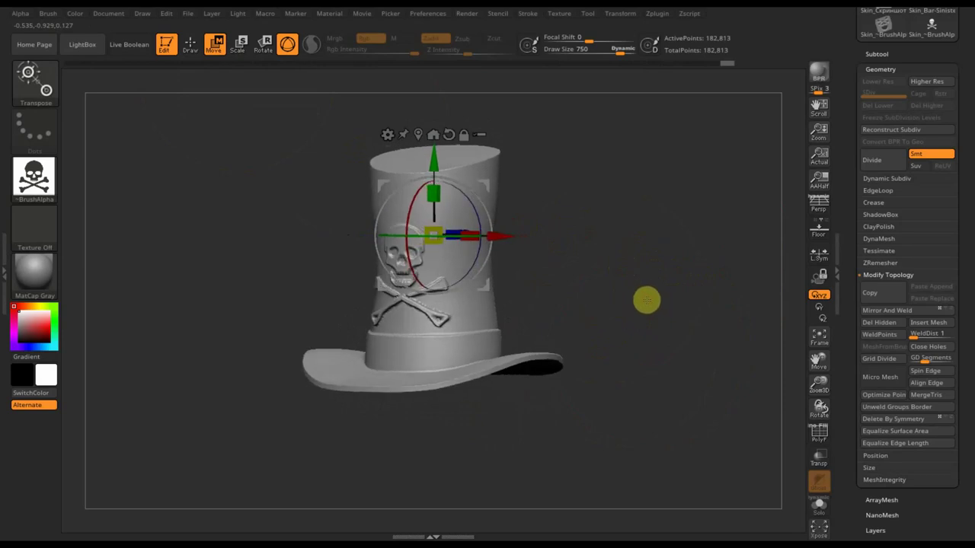